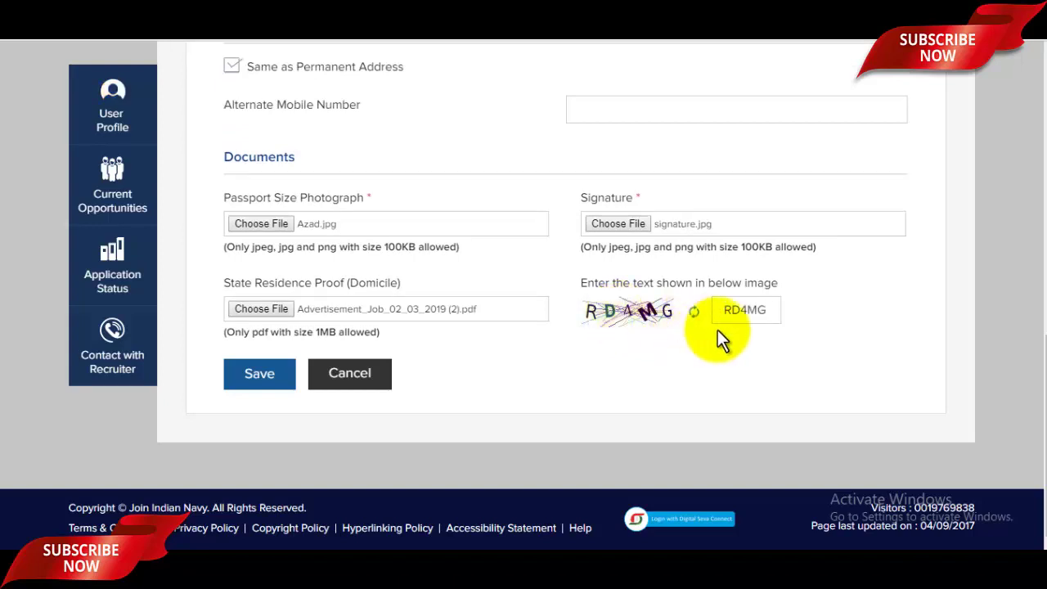
# - Save the communication profile with the attached photograph, signature and residence proof
pyautogui.click(255, 386)
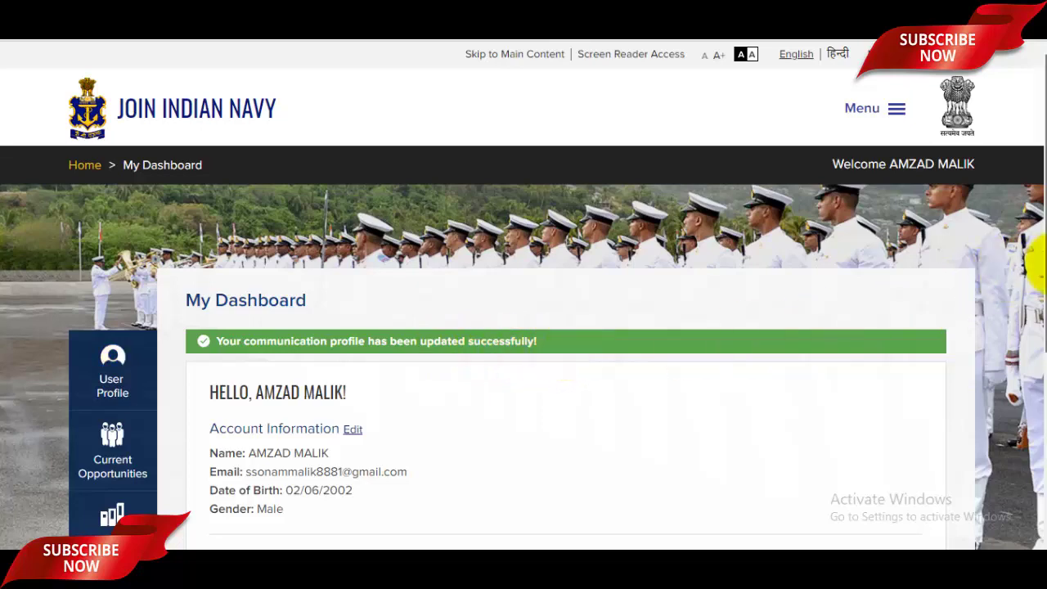
# - Open the application for the SAILOR [MR(CHEF)], [MR(STEWARD)], [MR (HYGIENIST)] - 04/2020 entry from the current opportunities
pyautogui.scroll(-3, 1037, 397)
pyautogui.scroll(1, 1039, 397)
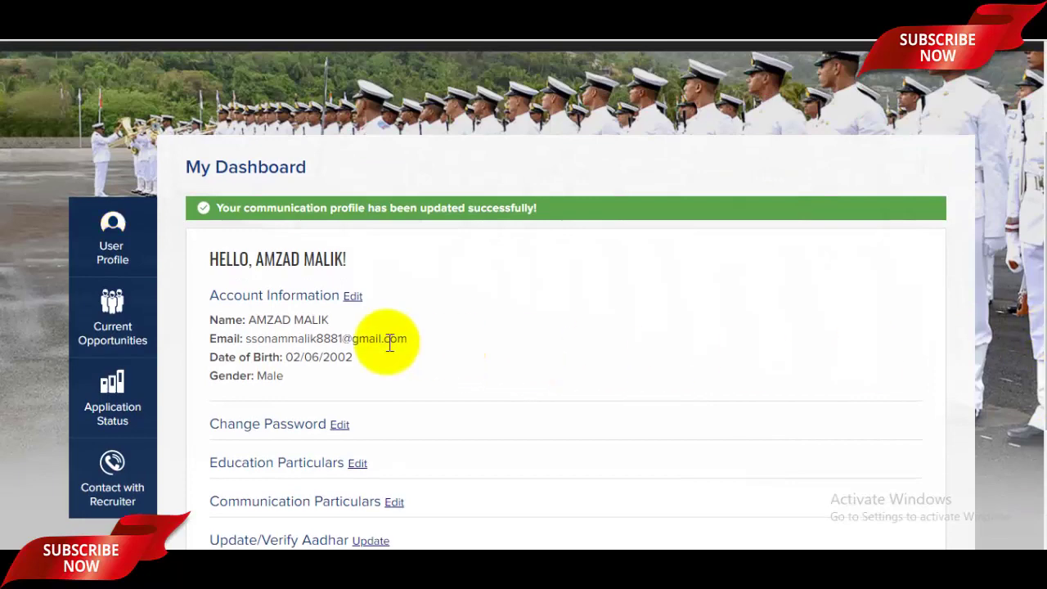
pyautogui.click(112, 336)
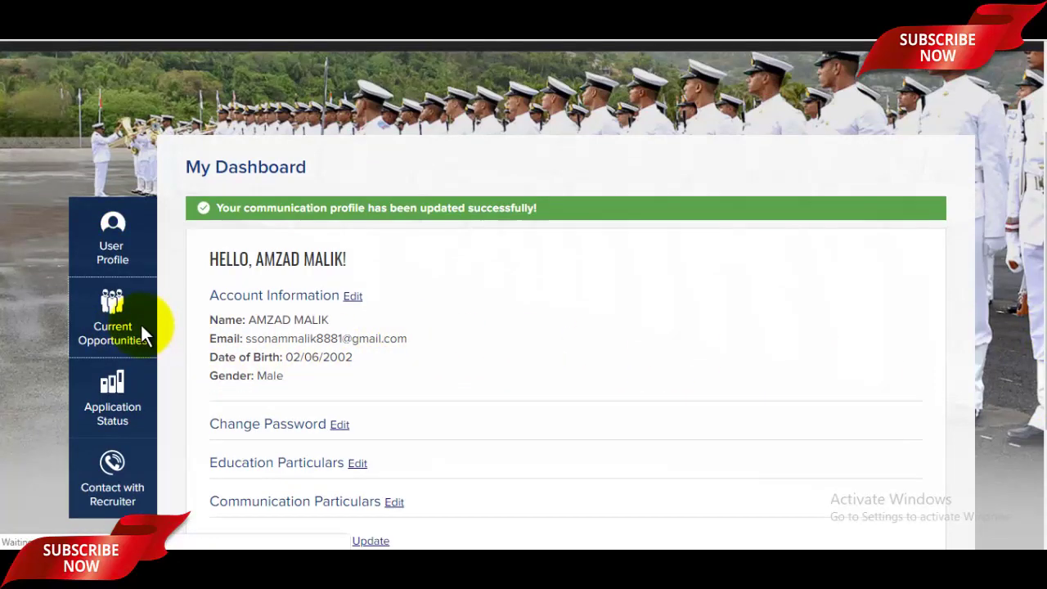
pyautogui.scroll(-2, 360, 256)
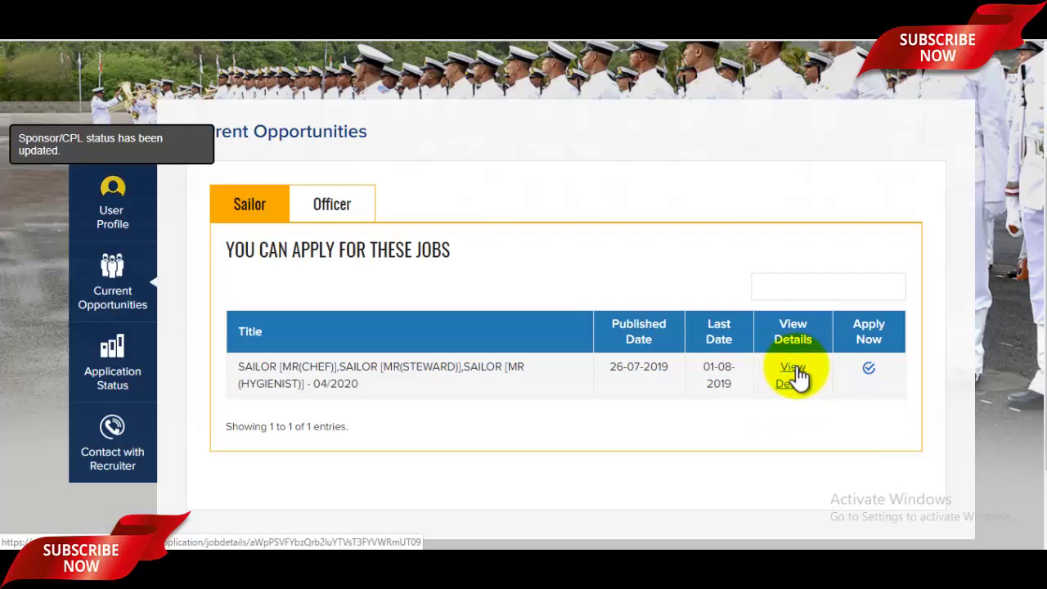
pyautogui.click(874, 378)
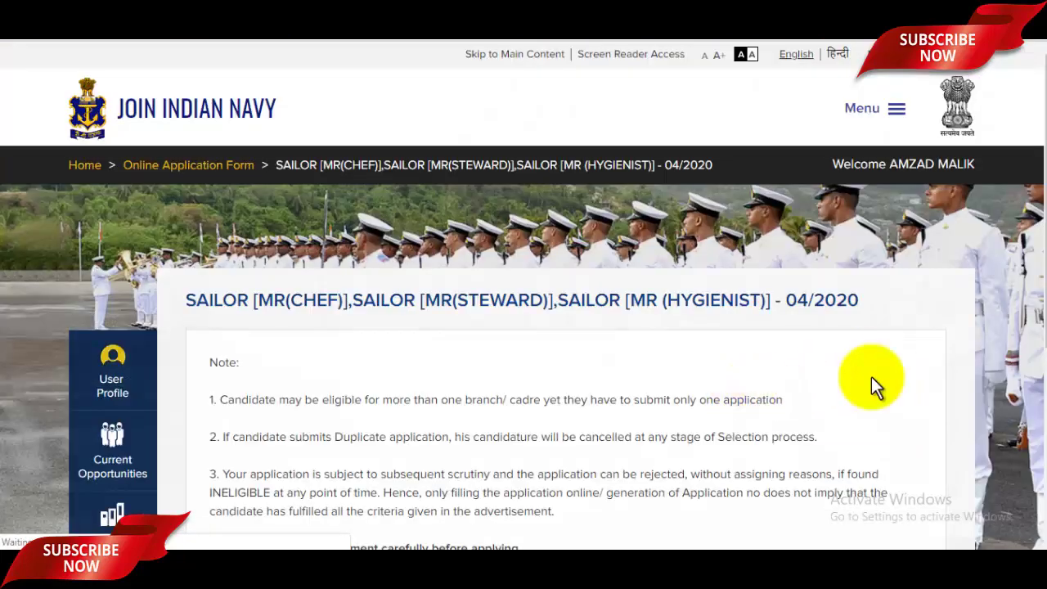
# - Accept the terms, online examination and fee, and advertisement declarations, and start the application
pyautogui.scroll(-3, 1039, 311)
pyautogui.scroll(-2, 483, 362)
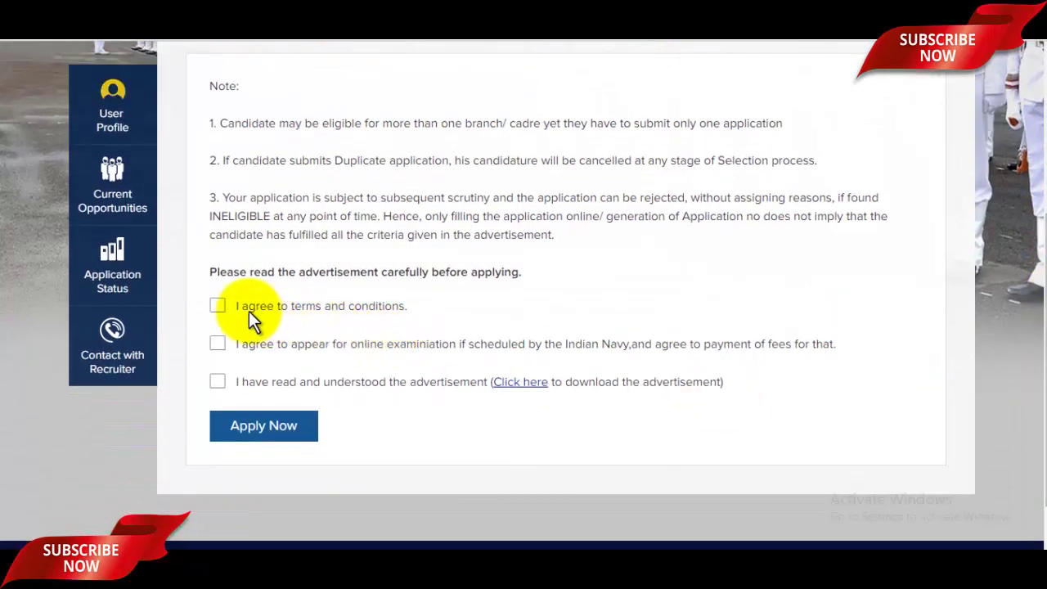
pyautogui.click(218, 306)
pyautogui.click(218, 344)
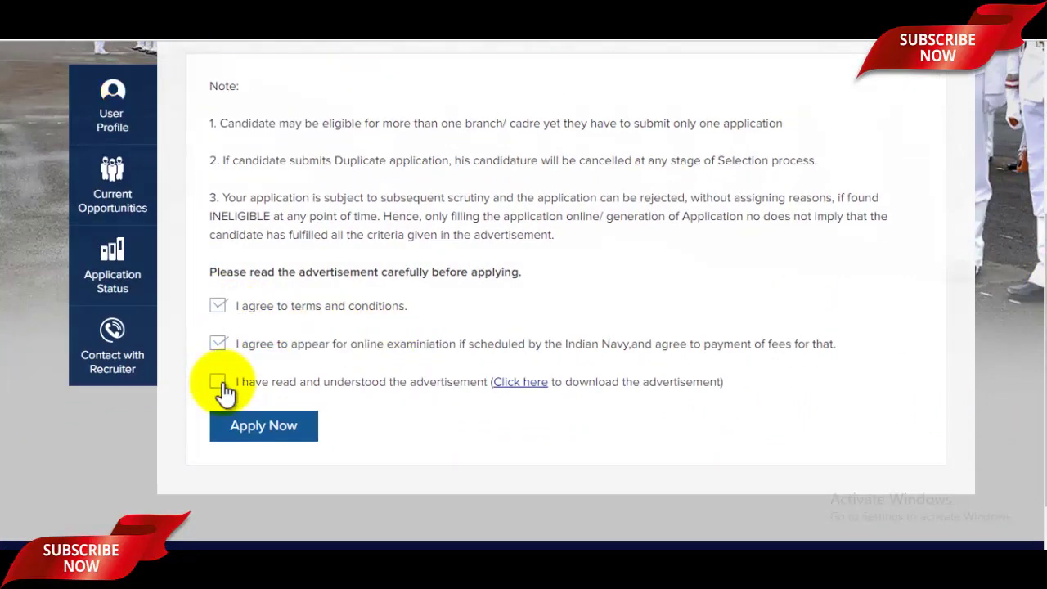
pyautogui.click(218, 382)
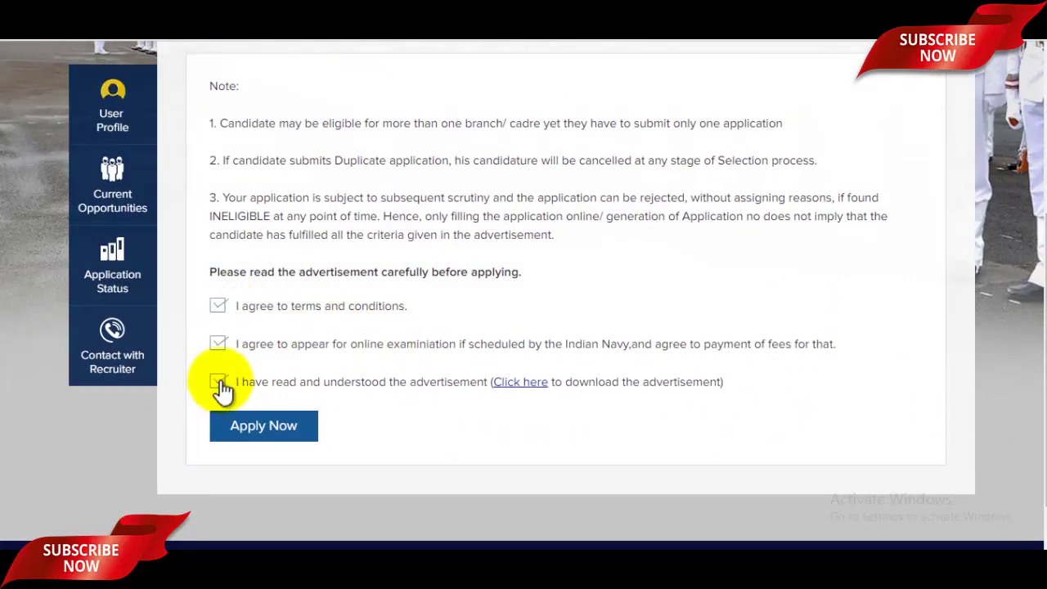
pyautogui.click(289, 424)
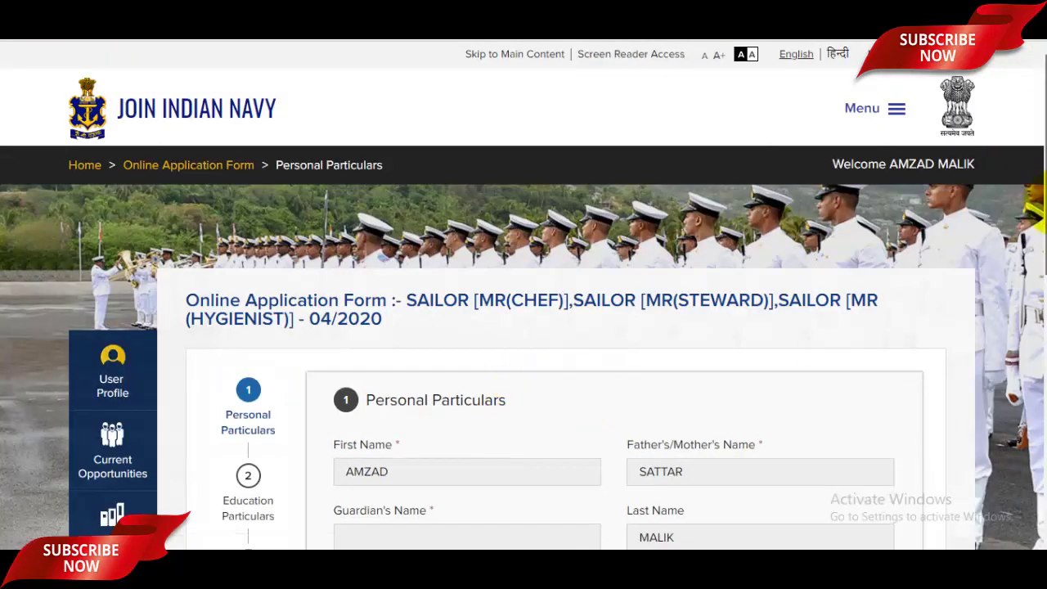
# - Consent to Aadhar-based identity authentication and save the Personal Particulars section
pyautogui.scroll(-2, 1035, 278)
pyautogui.scroll(-1, 523, 294)
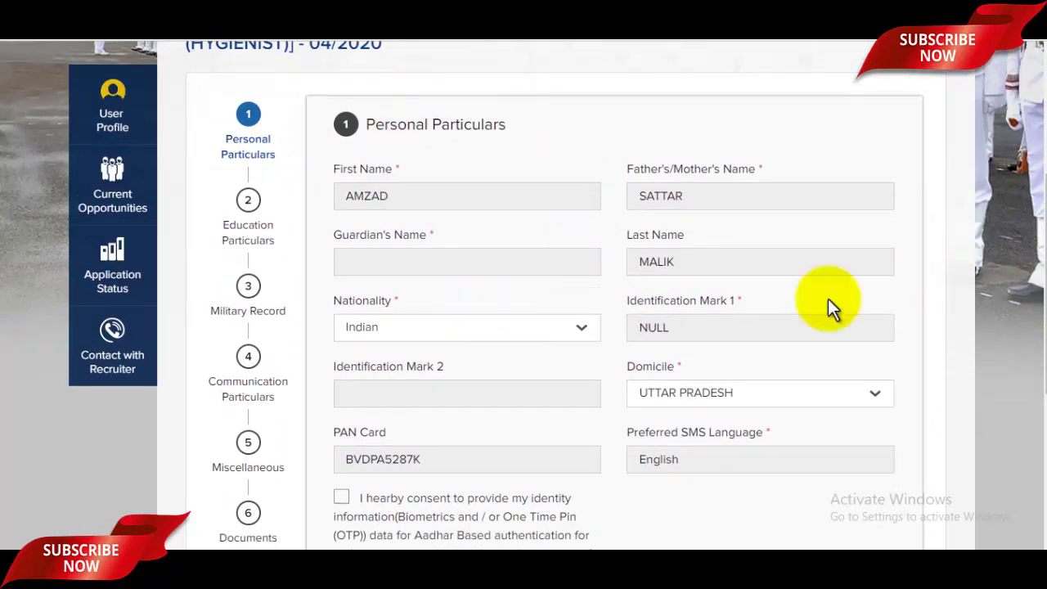
pyautogui.scroll(-2, 1031, 328)
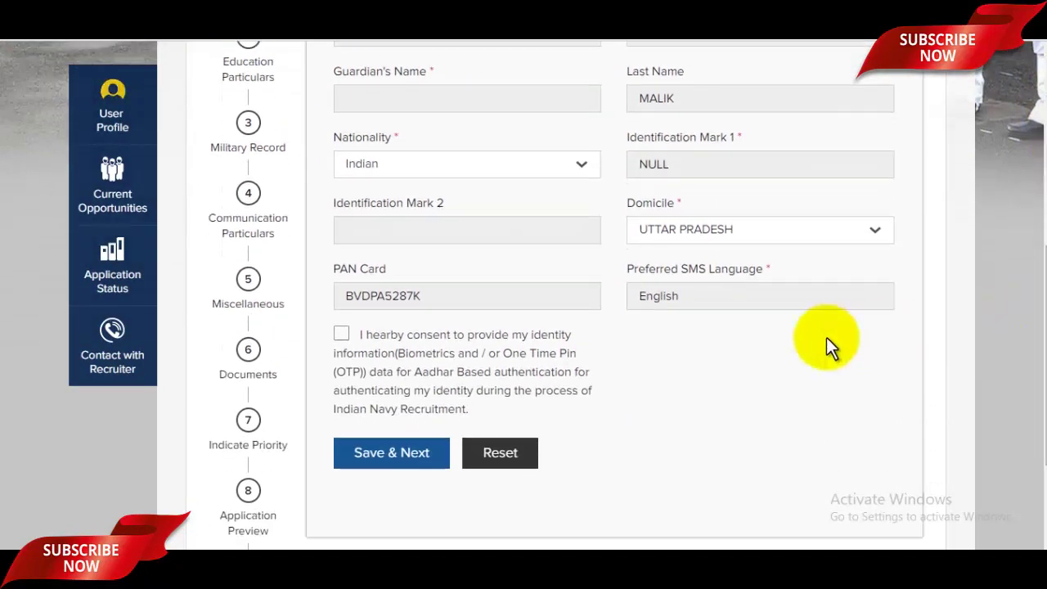
pyautogui.click(343, 335)
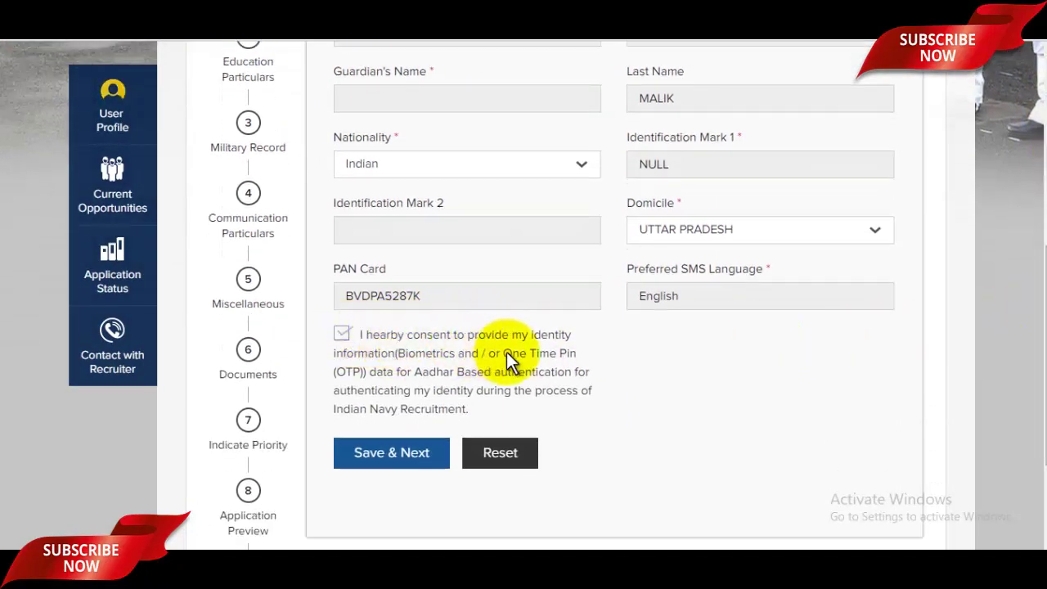
pyautogui.click(412, 466)
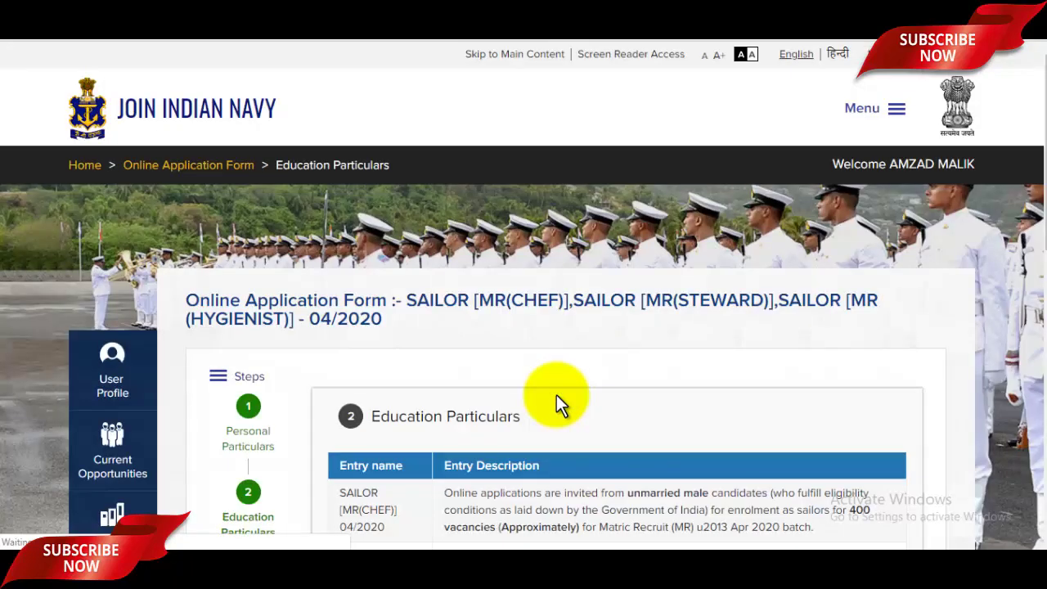
# - Review the entry descriptions and 10th qualification details, and save the Education Particulars section
pyautogui.scroll(-2, 1026, 270)
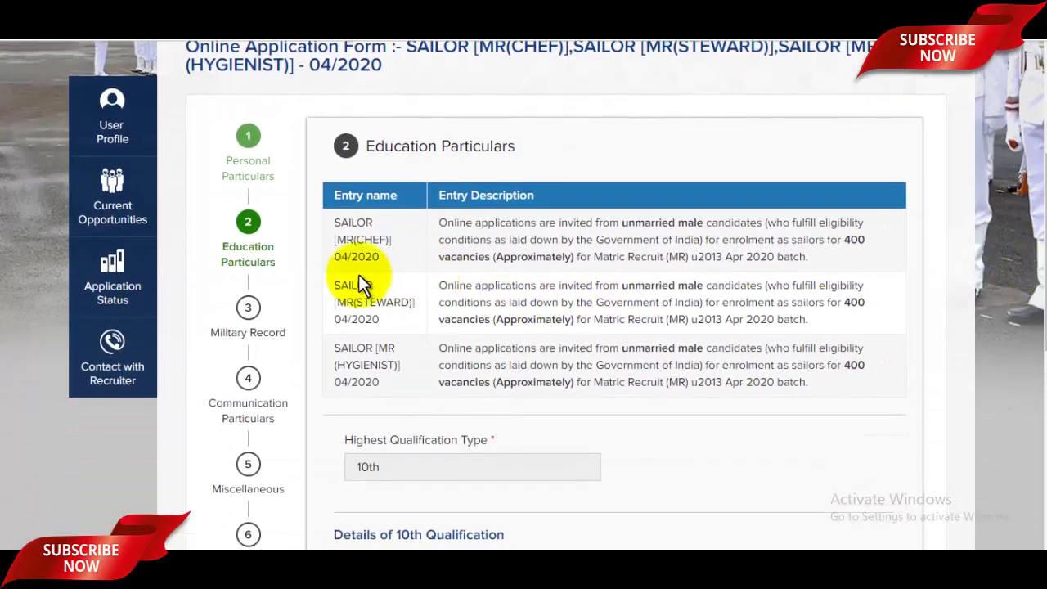
pyautogui.scroll(-1, 1040, 262)
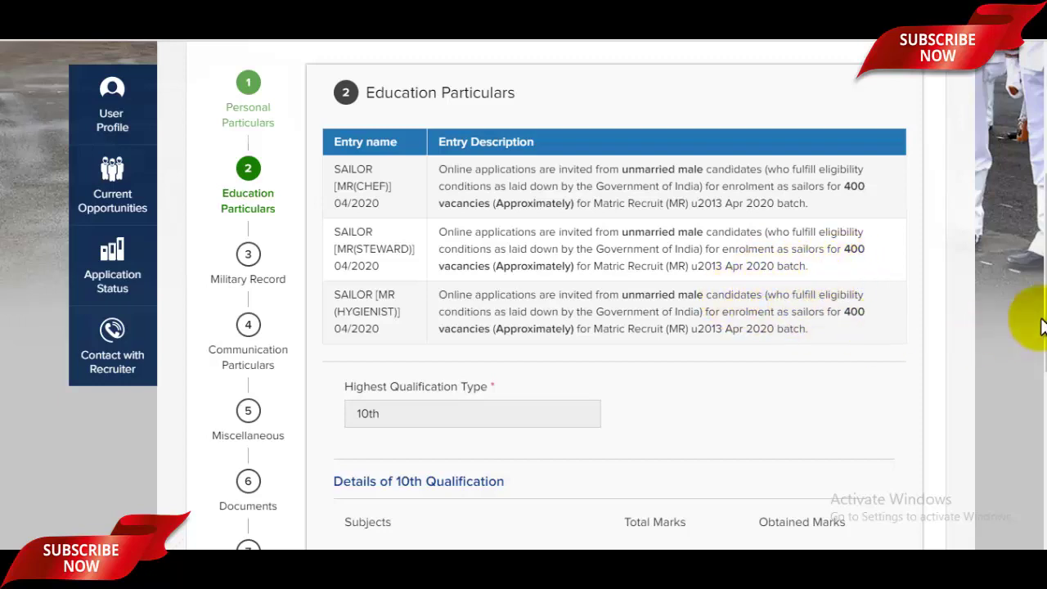
pyautogui.scroll(-3, 1032, 327)
pyautogui.scroll(-1, 1035, 372)
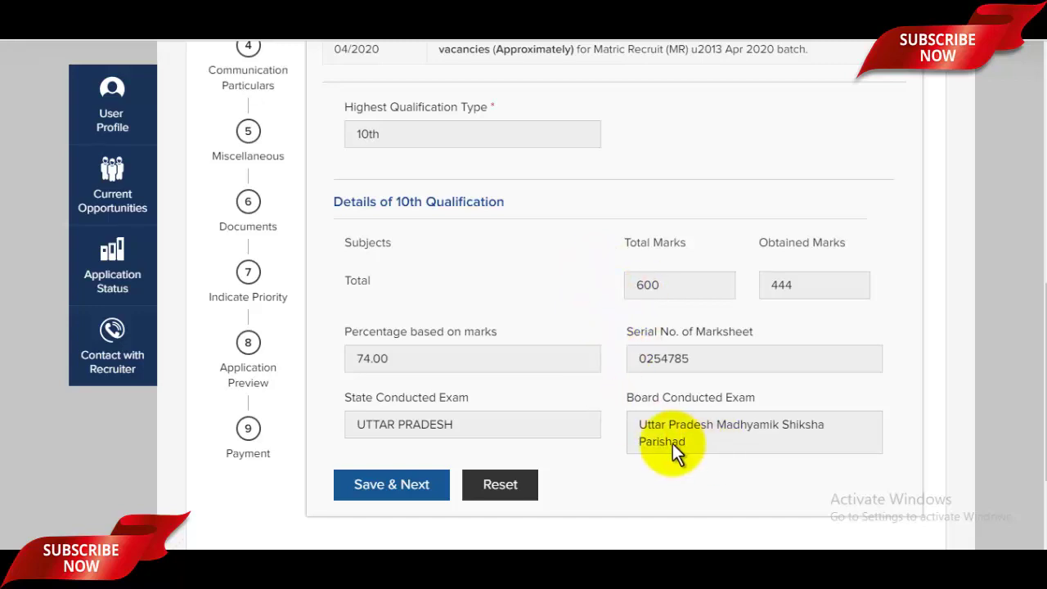
pyautogui.click(418, 487)
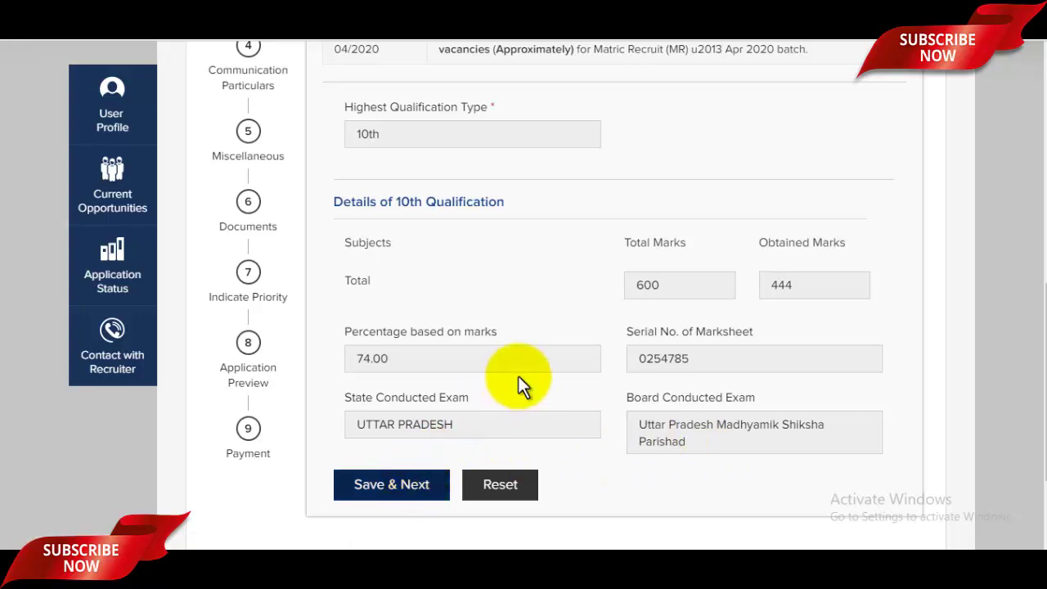
# - Answer No to previous enrolment in the Armed Forces and save the Military Record section
pyautogui.scroll(-4, 311, 241)
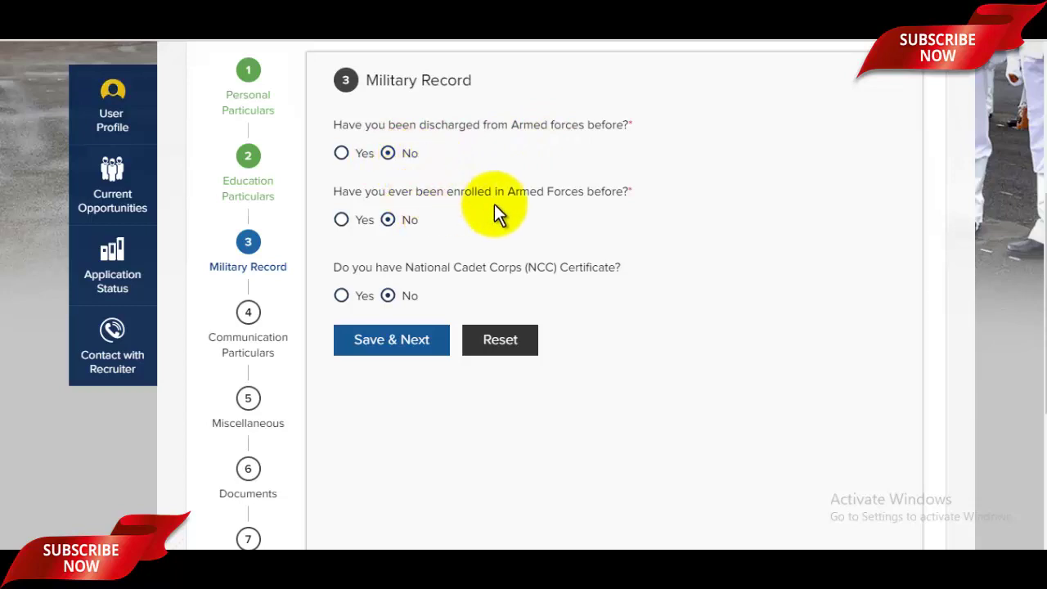
pyautogui.click(399, 211)
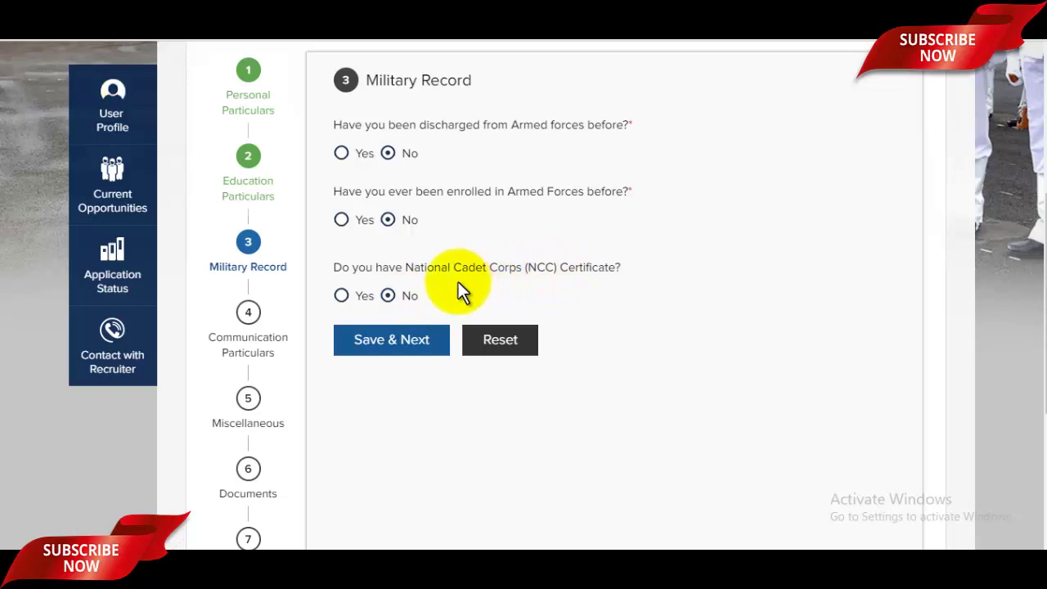
pyautogui.click(417, 345)
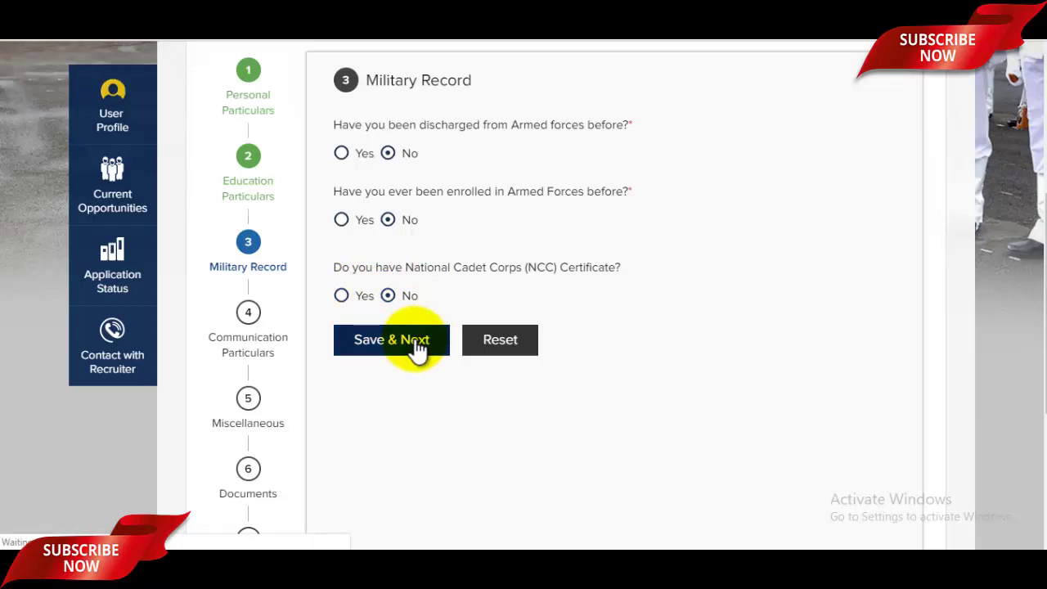
# - Check the permanent and correspondence addresses and save the Communication Particulars section
pyautogui.scroll(-3, 572, 327)
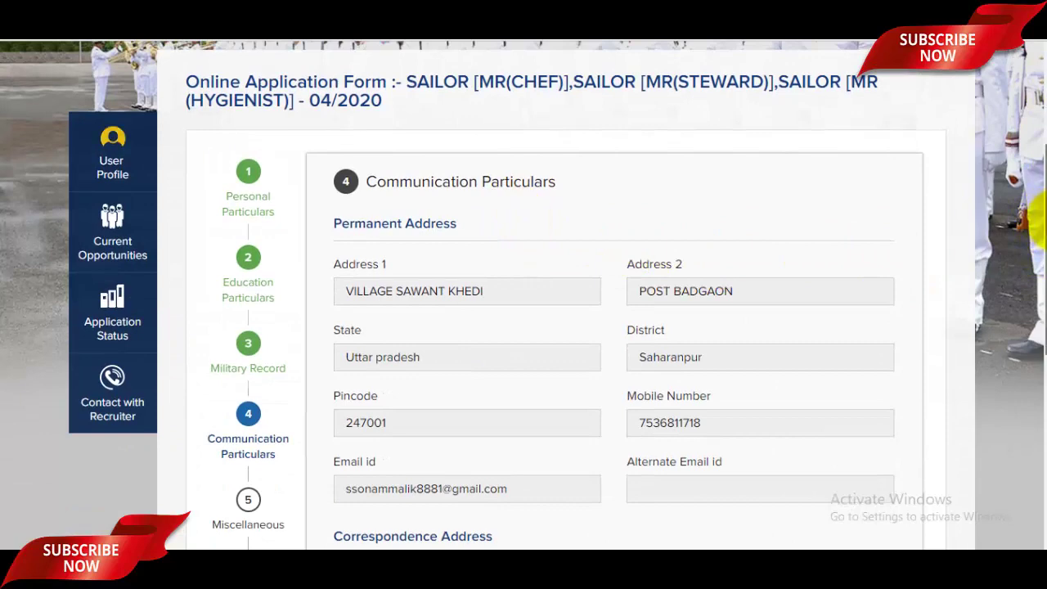
pyautogui.scroll(-2, 1041, 263)
pyautogui.scroll(-3, 1031, 336)
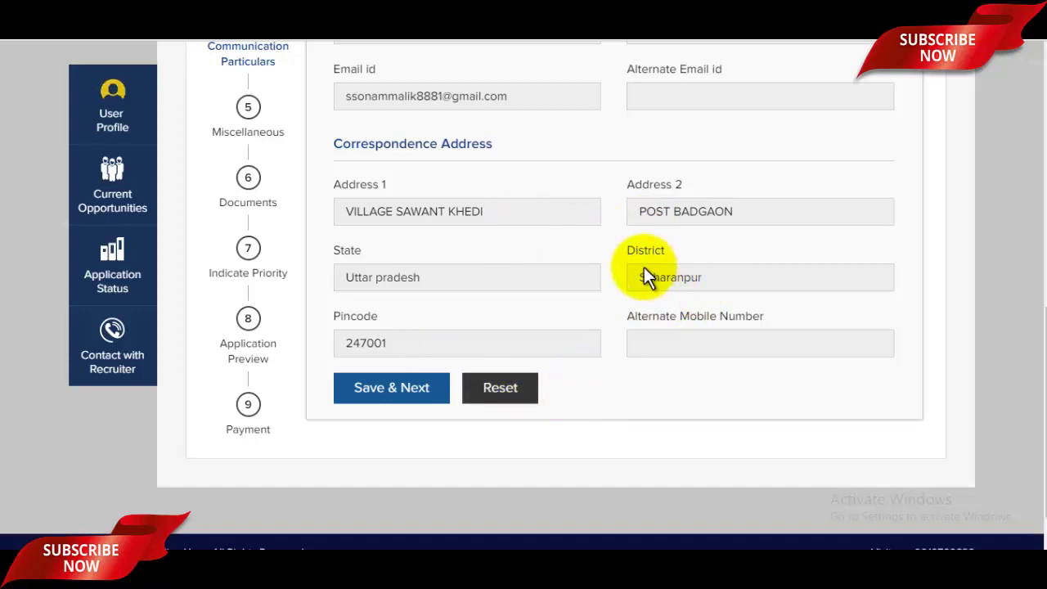
pyautogui.click(407, 401)
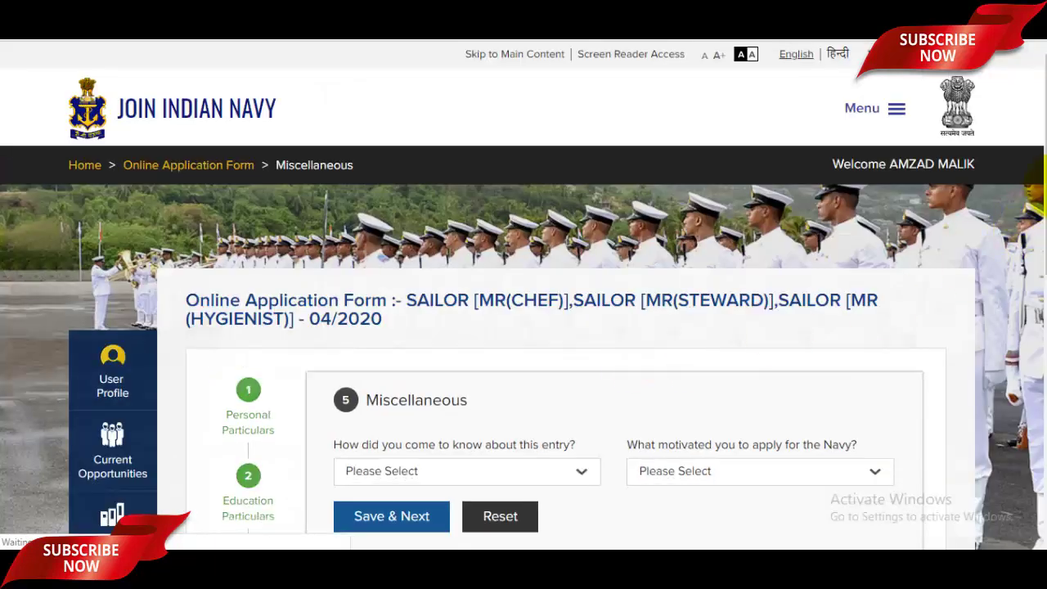
# - Set the entry's information source to Employment News and the motivation to self/ parents/ teachers/ friends/ relatives, and save the Miscellaneous section
pyautogui.scroll(-4, 1031, 332)
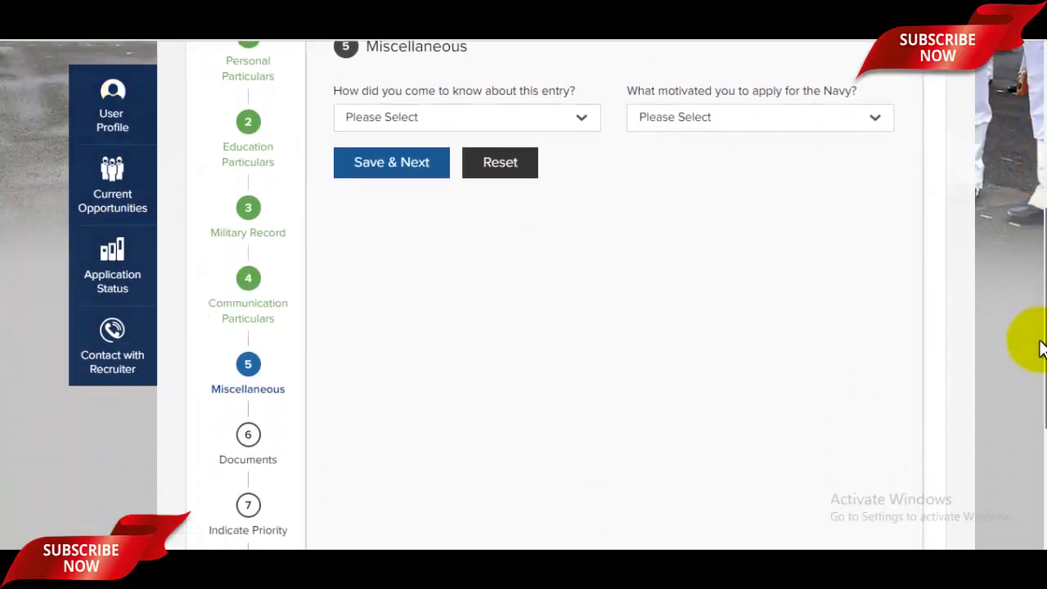
pyautogui.scroll(1, 1029, 346)
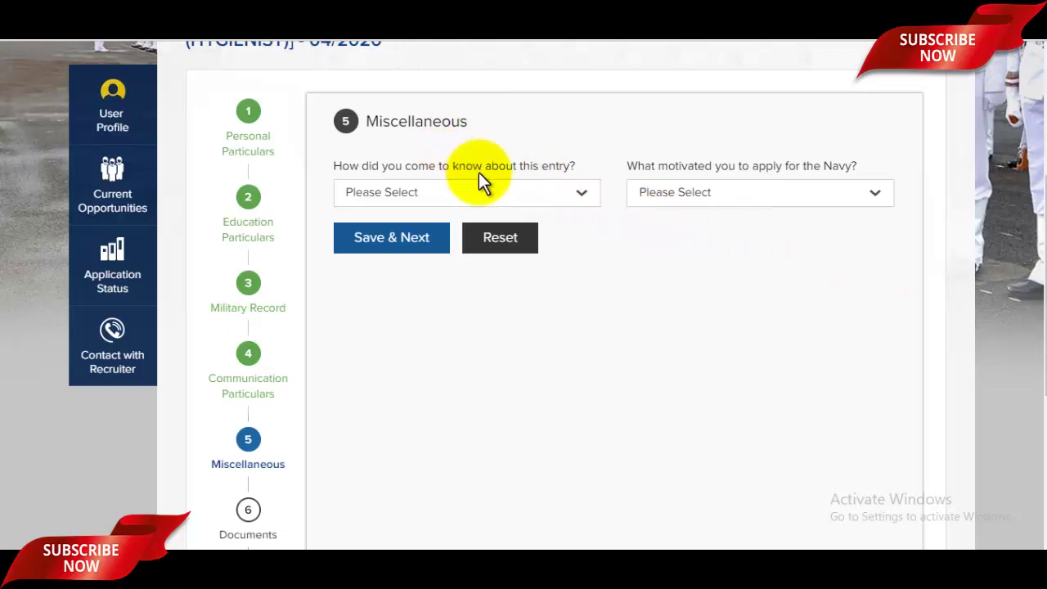
pyautogui.click(567, 200)
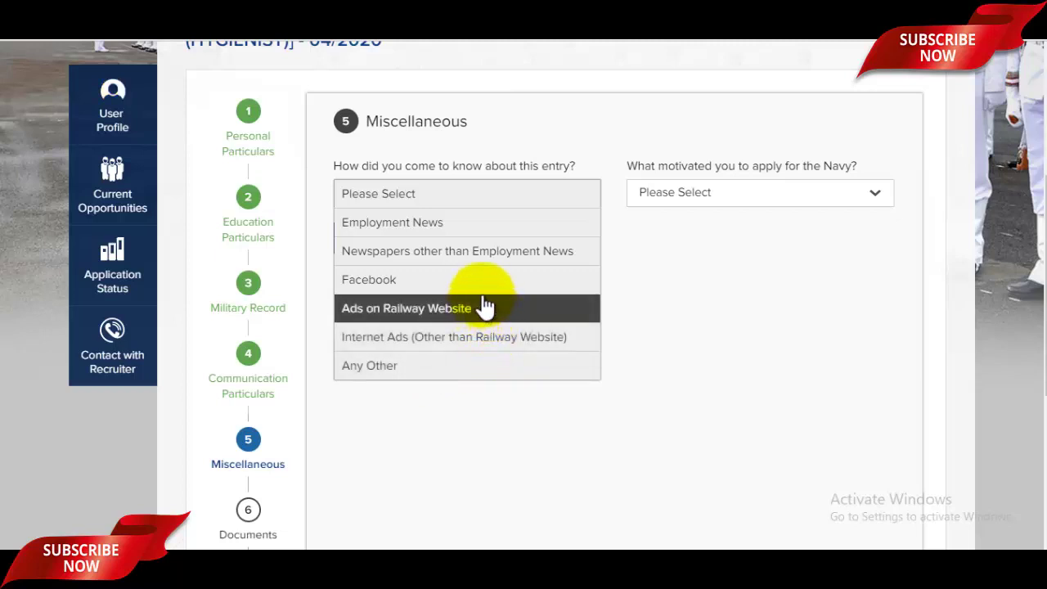
pyautogui.click(424, 243)
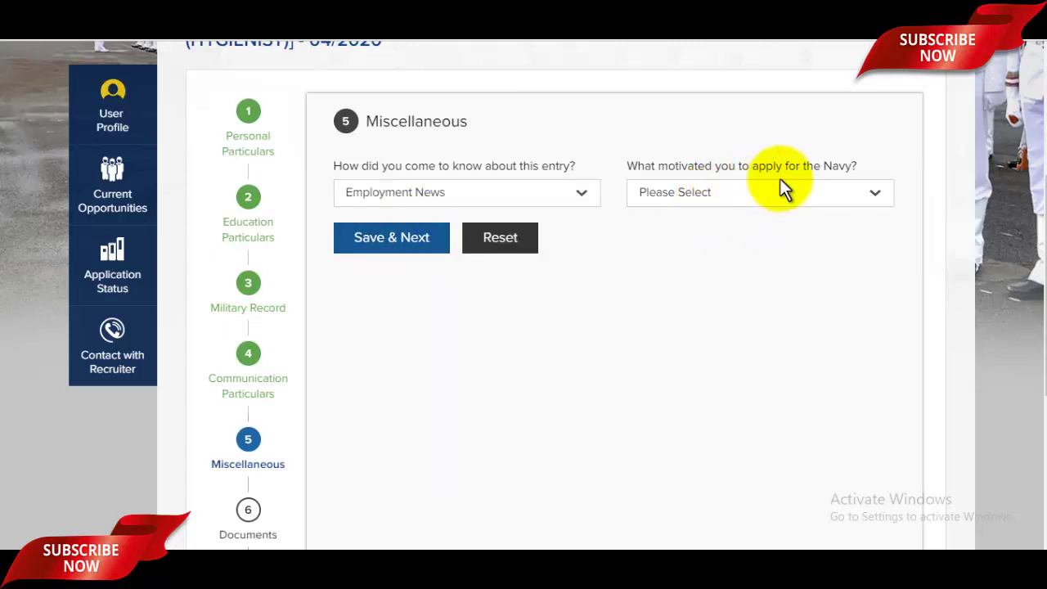
pyautogui.click(857, 208)
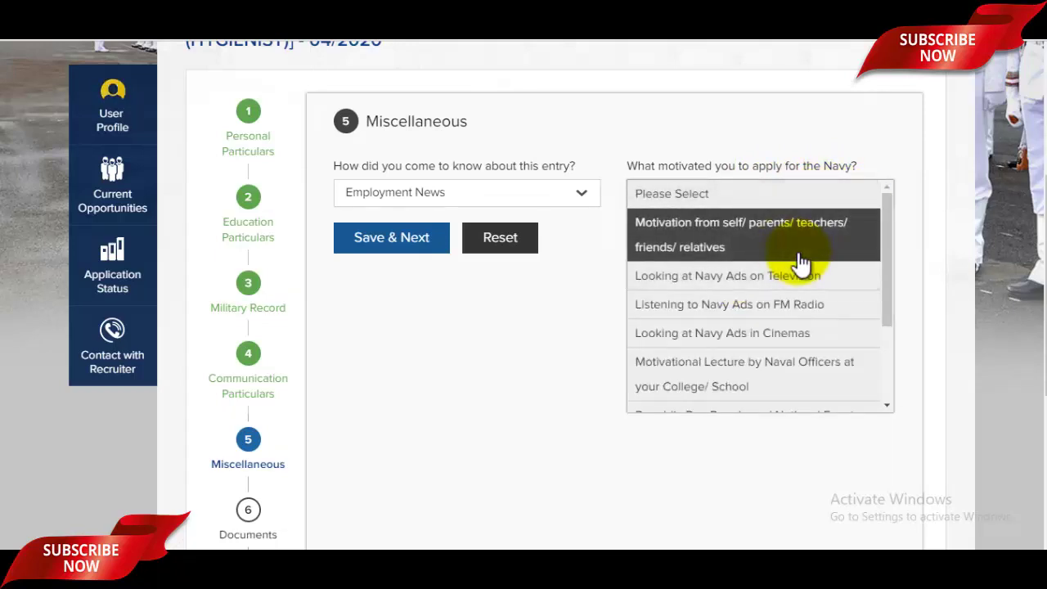
pyautogui.moveTo(888, 261)
pyautogui.mouseDown()
pyautogui.moveTo(905, 349)
pyautogui.moveTo(878, 255)
pyautogui.mouseUp()
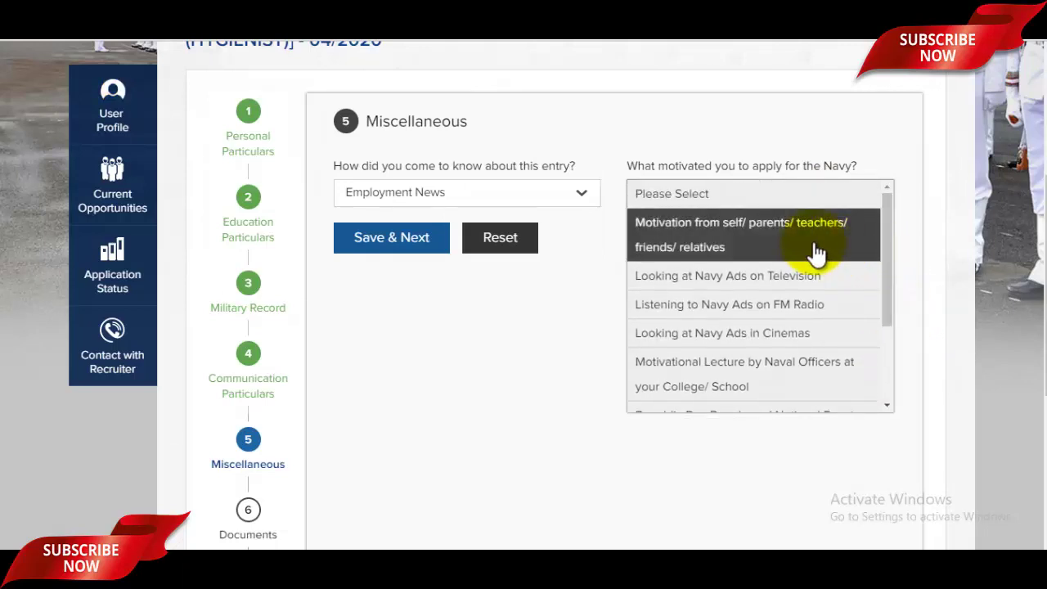
pyautogui.click(752, 239)
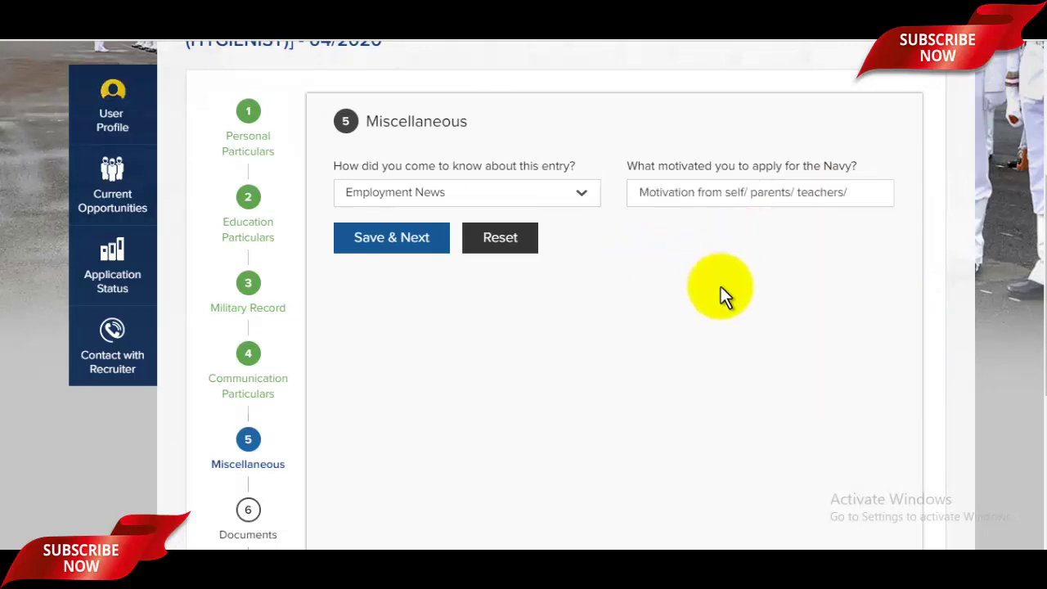
pyautogui.click(375, 249)
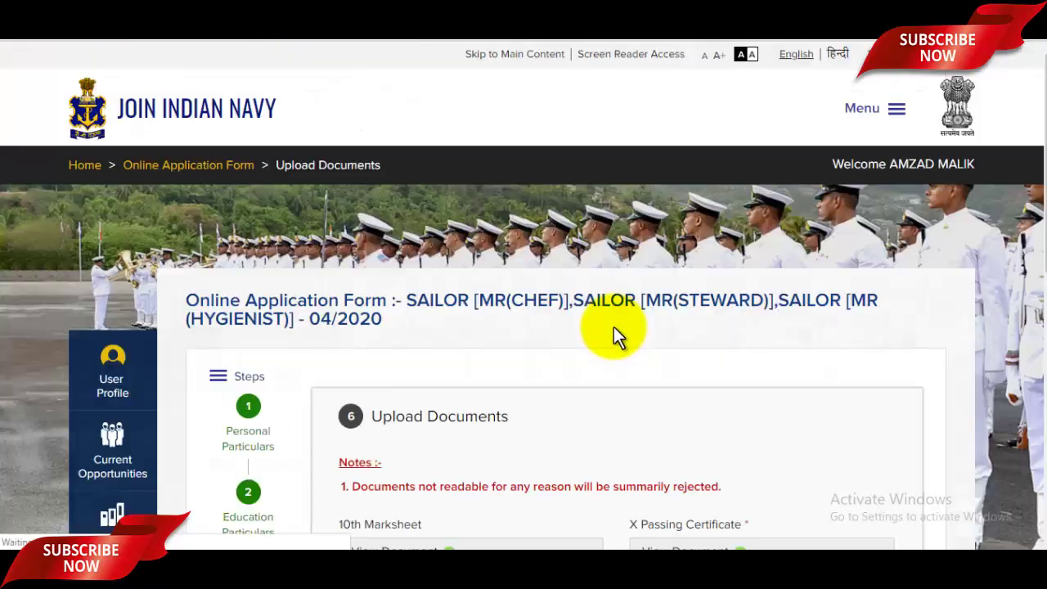
# - Check the uploaded documents and save the Upload Documents section without adding further certificates
pyautogui.scroll(-4, 460, 258)
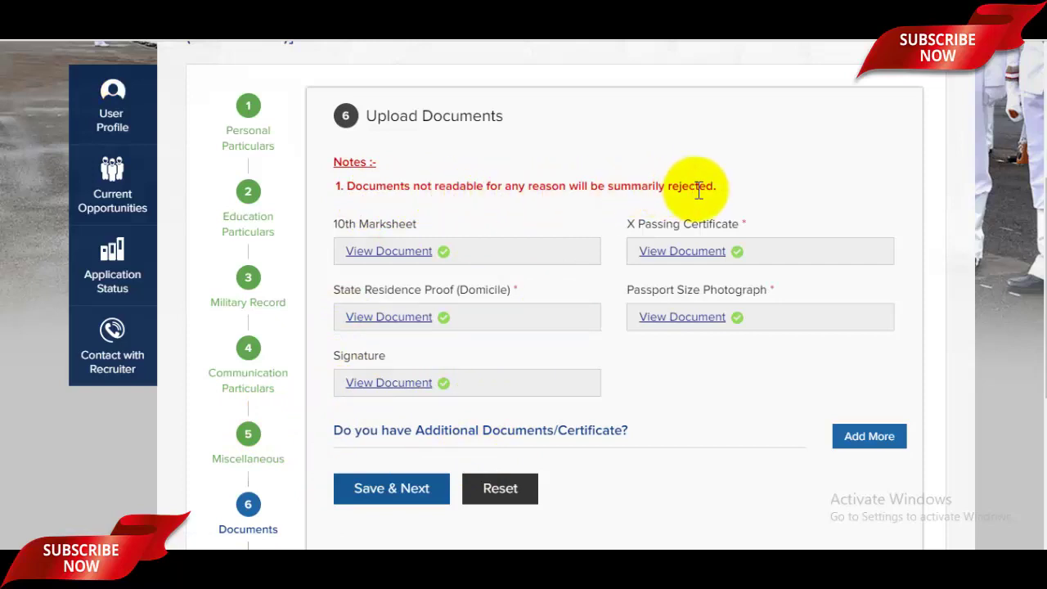
pyautogui.scroll(-1, 828, 295)
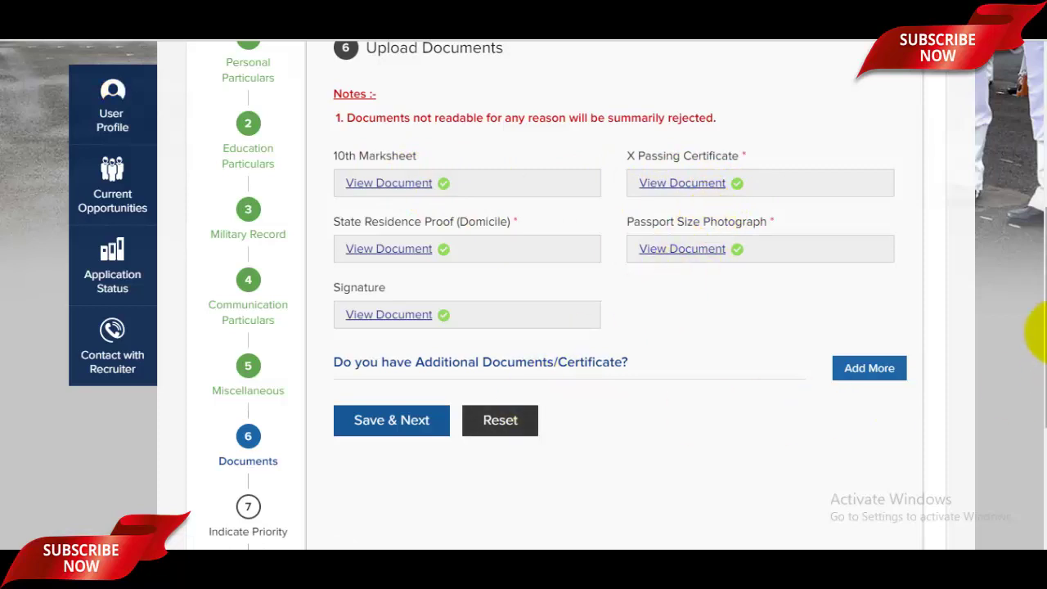
pyautogui.moveTo(1032, 335); pyautogui.dragTo(1037, 397)
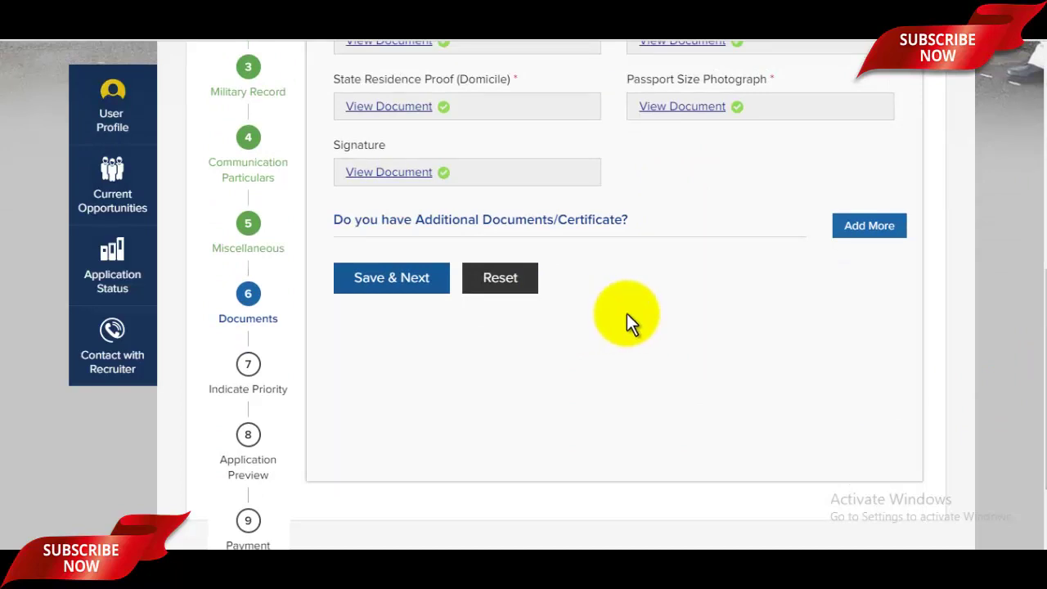
pyautogui.click(400, 287)
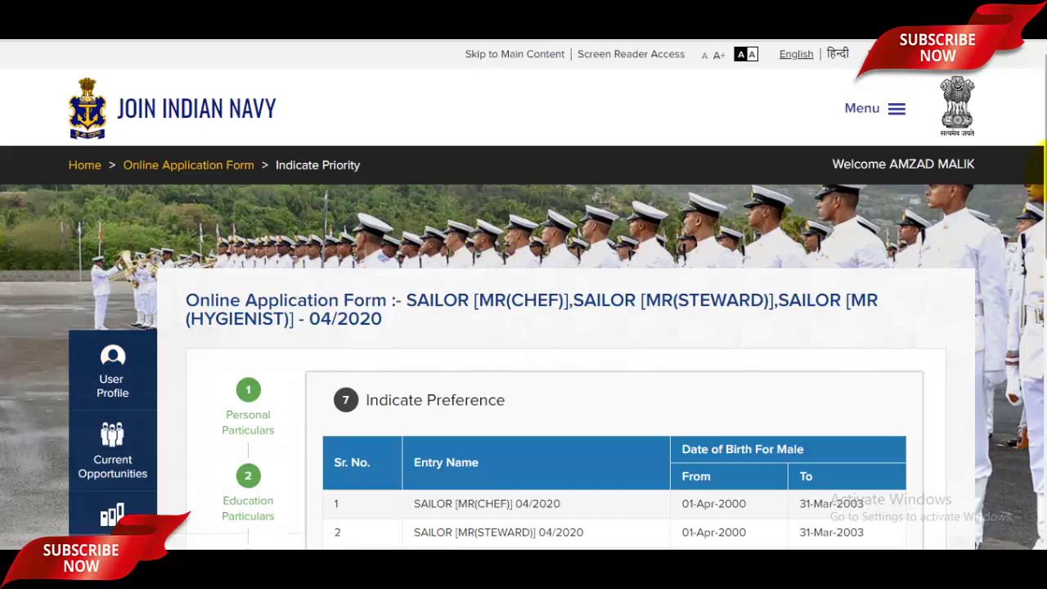
# - Set the entry priorities to 1 for MR(CHEF), 2 for MR(STEWARD) and 3 for MR (HYGIENIST)
pyautogui.moveTo(1043, 156); pyautogui.dragTo(1036, 292)
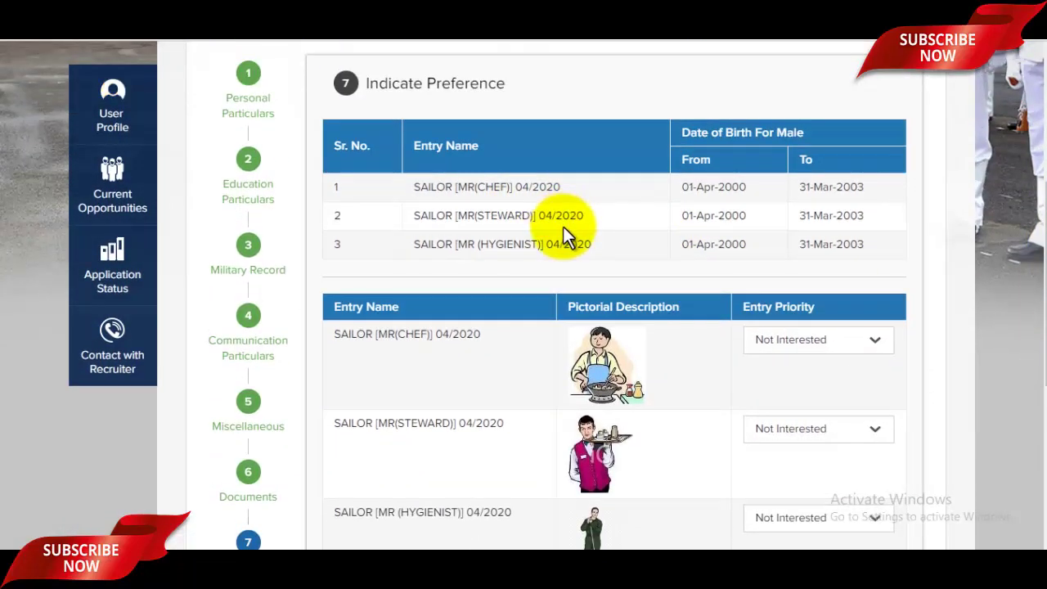
pyautogui.moveTo(1032, 274); pyautogui.dragTo(1035, 307)
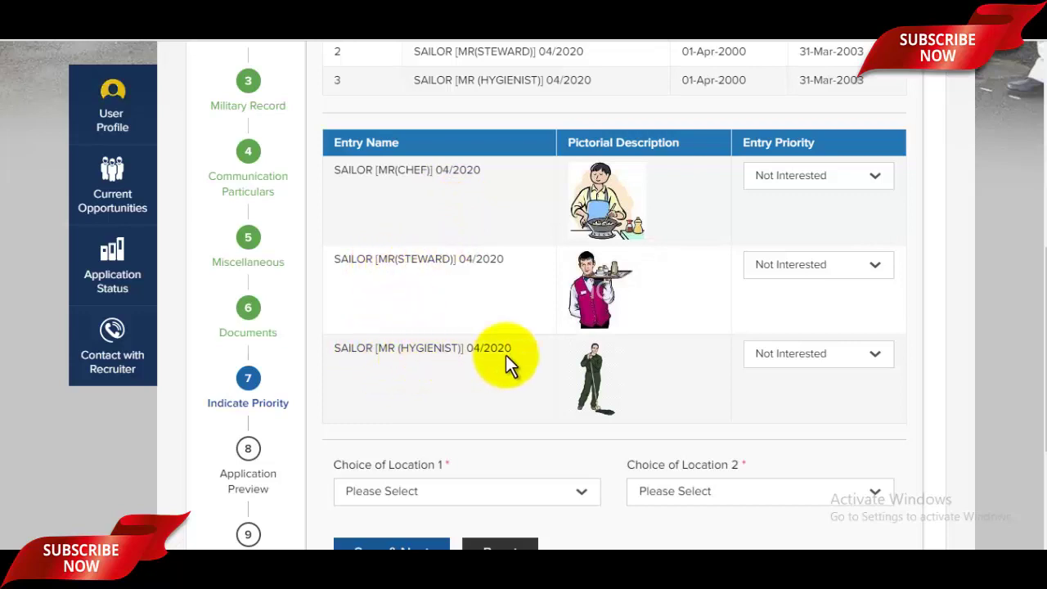
pyautogui.click(861, 187)
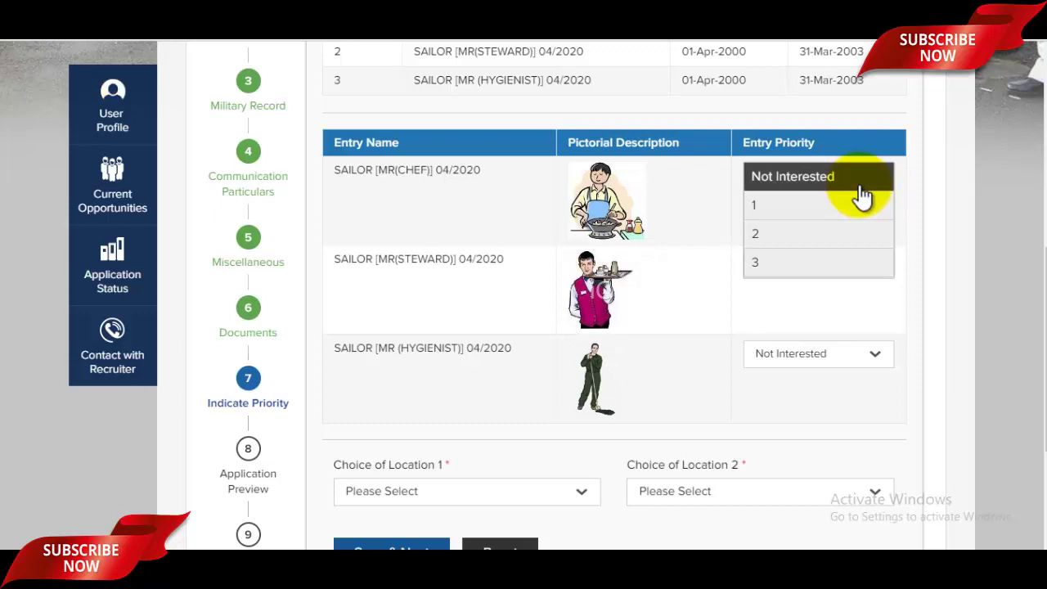
pyautogui.click(825, 211)
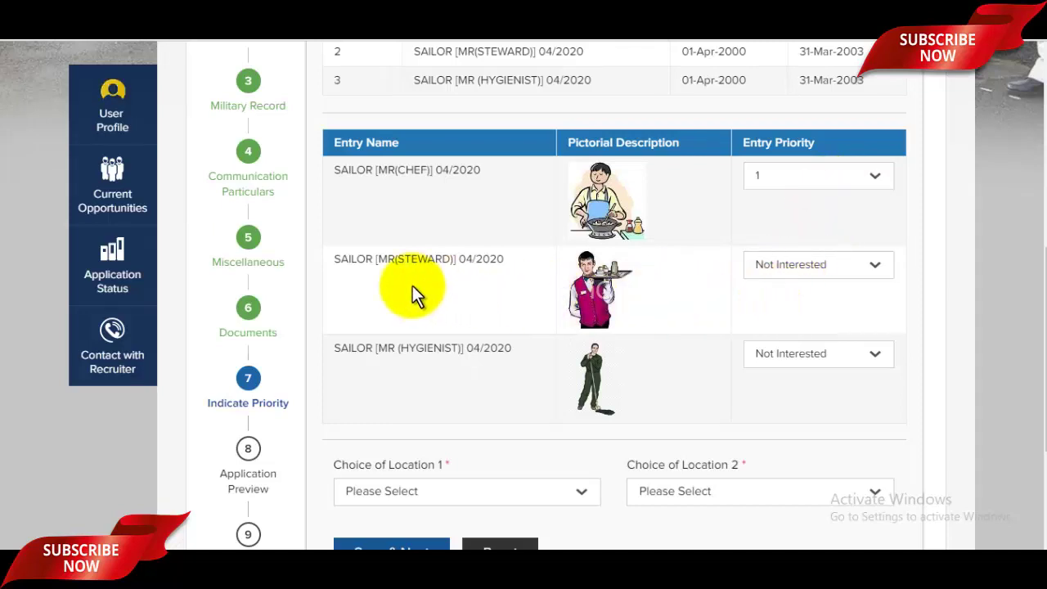
pyautogui.click(806, 274)
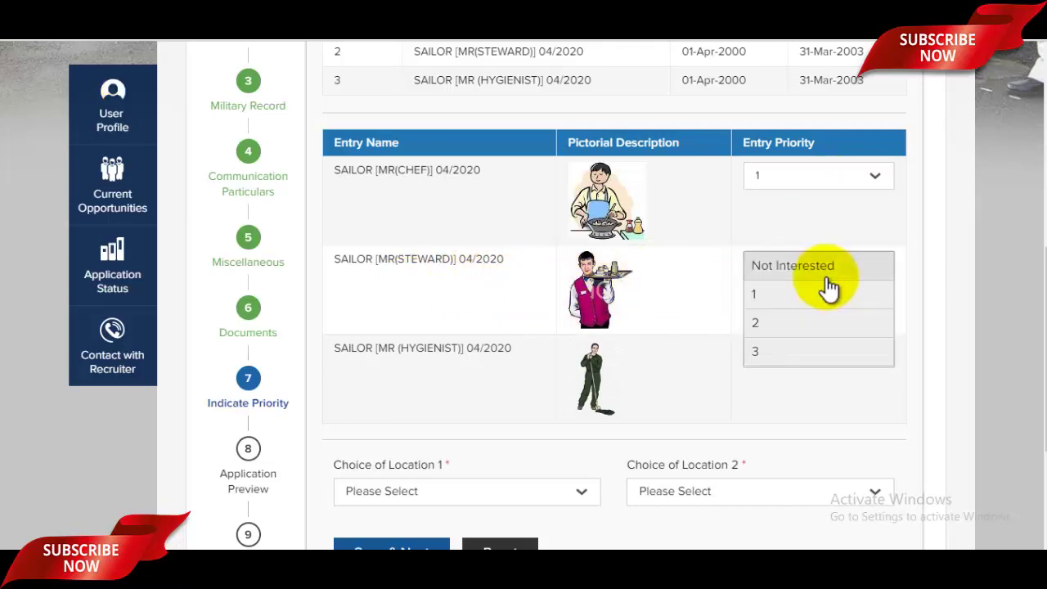
pyautogui.click(786, 322)
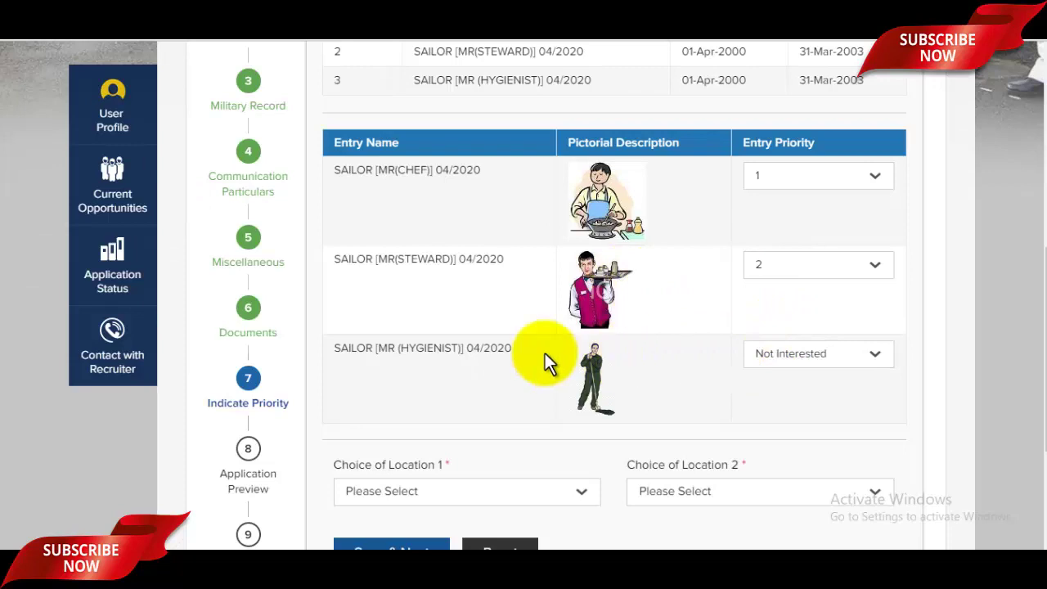
pyautogui.click(807, 357)
pyautogui.click(778, 446)
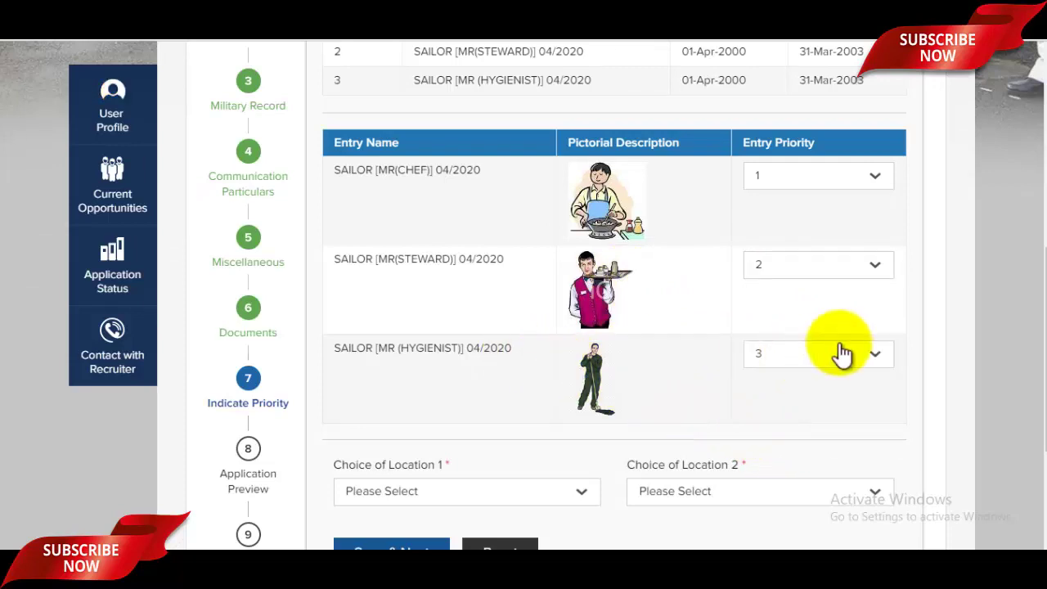
# - Choose Mumbai as the first location and Bhopal as the second, and save the Indicate Preference section
pyautogui.scroll(-1, 1036, 312)
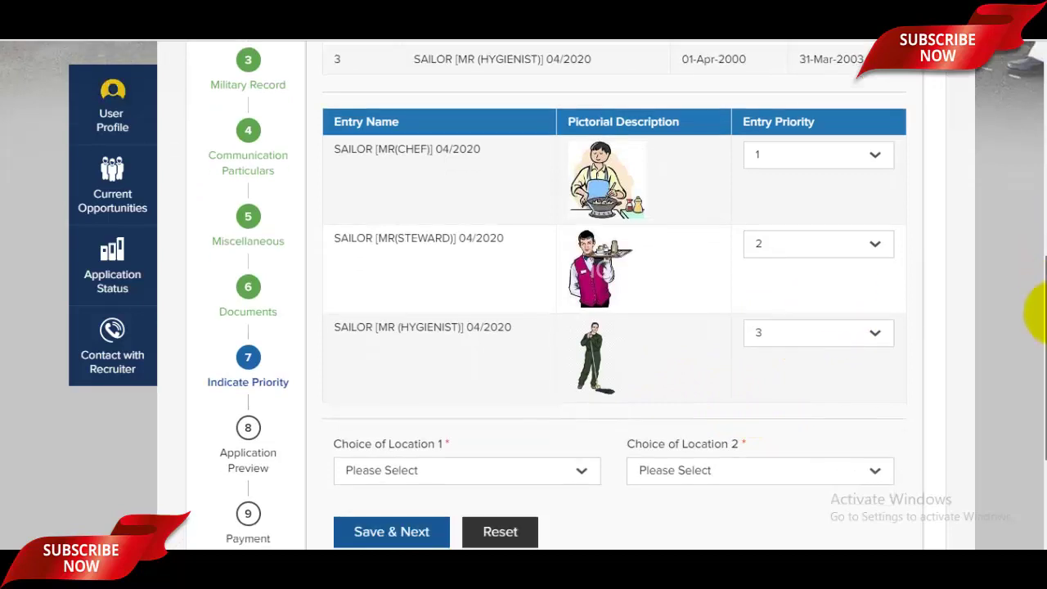
pyautogui.scroll(-3, 1035, 319)
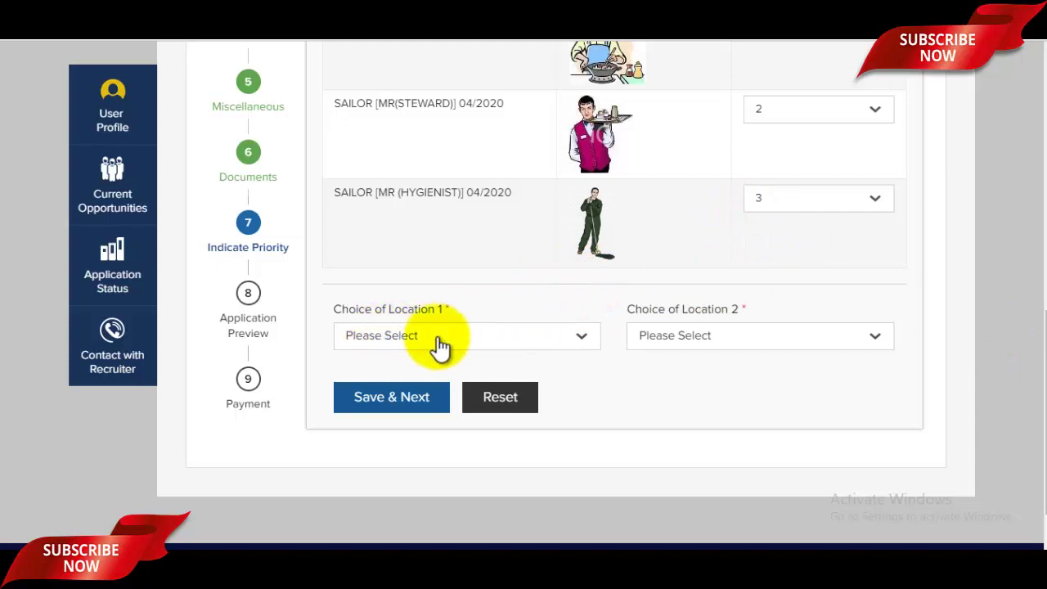
pyautogui.click(512, 342)
pyautogui.scroll(-1, 1023, 343)
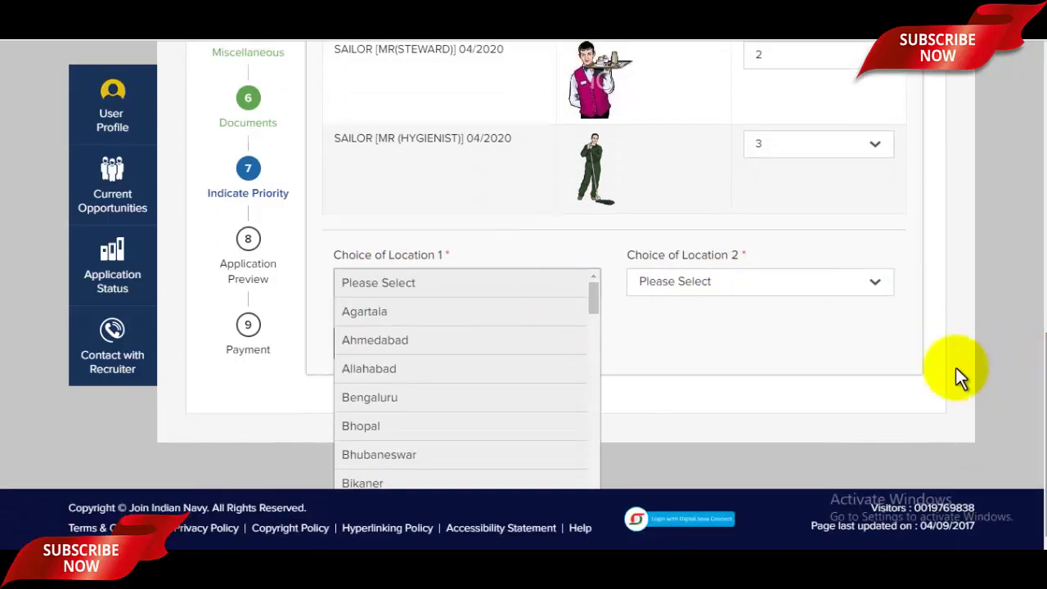
pyautogui.moveTo(599, 293); pyautogui.dragTo(587, 420)
pyautogui.click(438, 411)
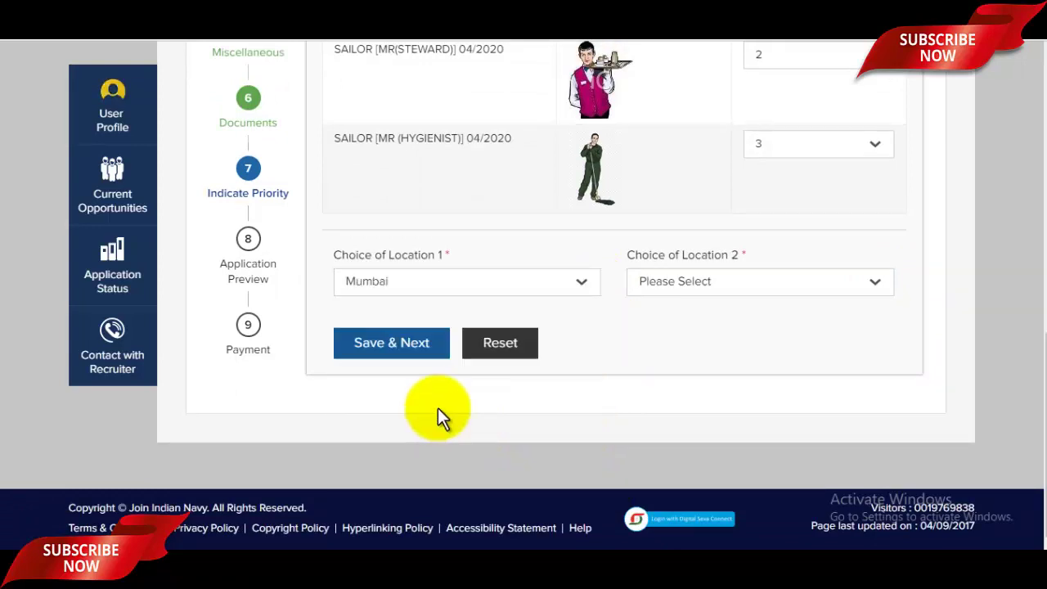
pyautogui.click(737, 301)
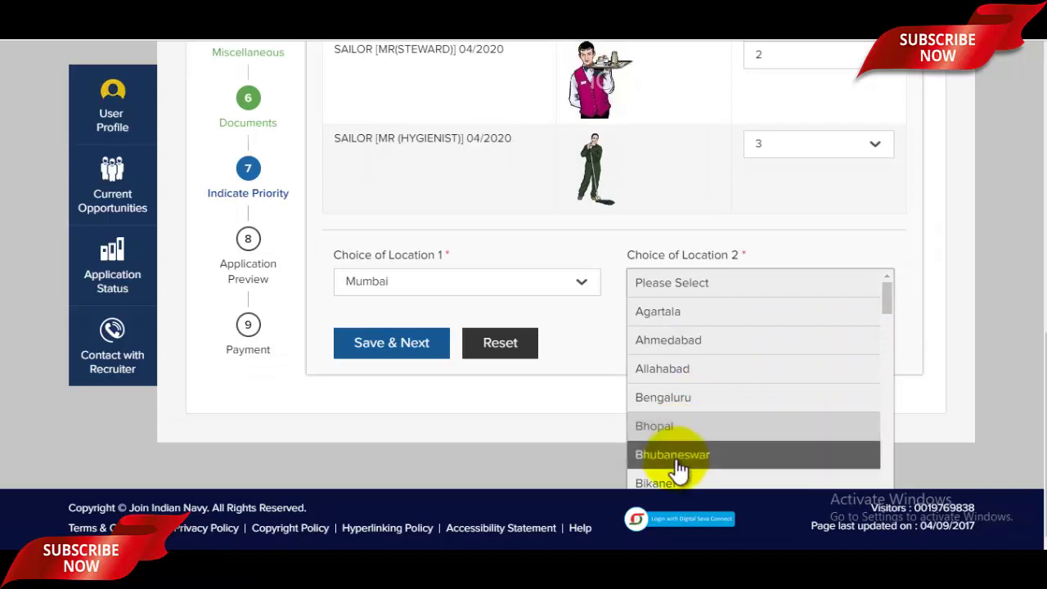
pyautogui.click(680, 431)
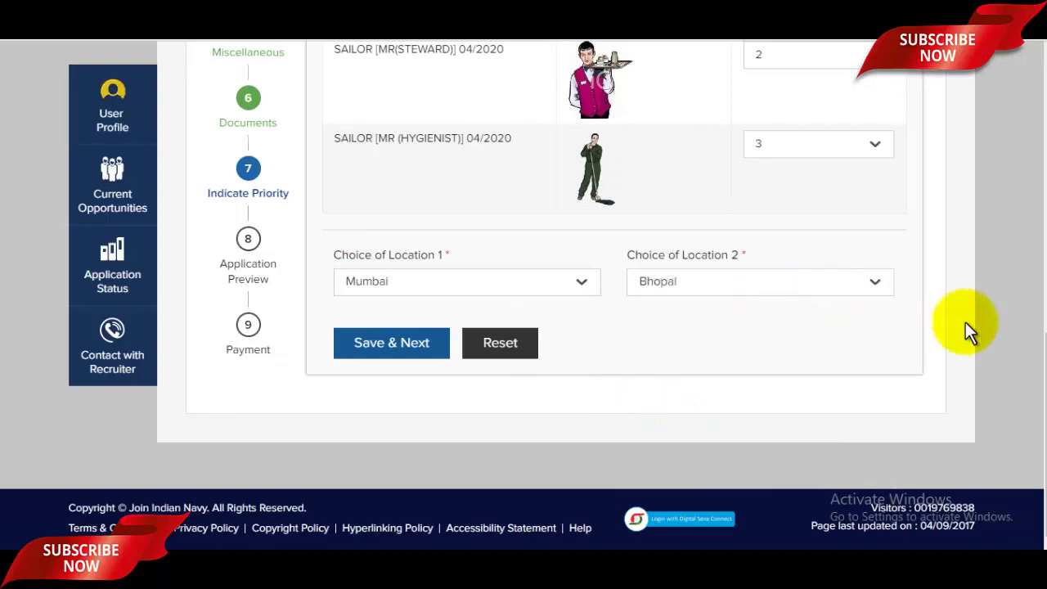
pyautogui.moveTo(1035, 341)
pyautogui.mouseDown()
pyautogui.moveTo(1039, 272)
pyautogui.moveTo(1029, 351)
pyautogui.mouseUp()
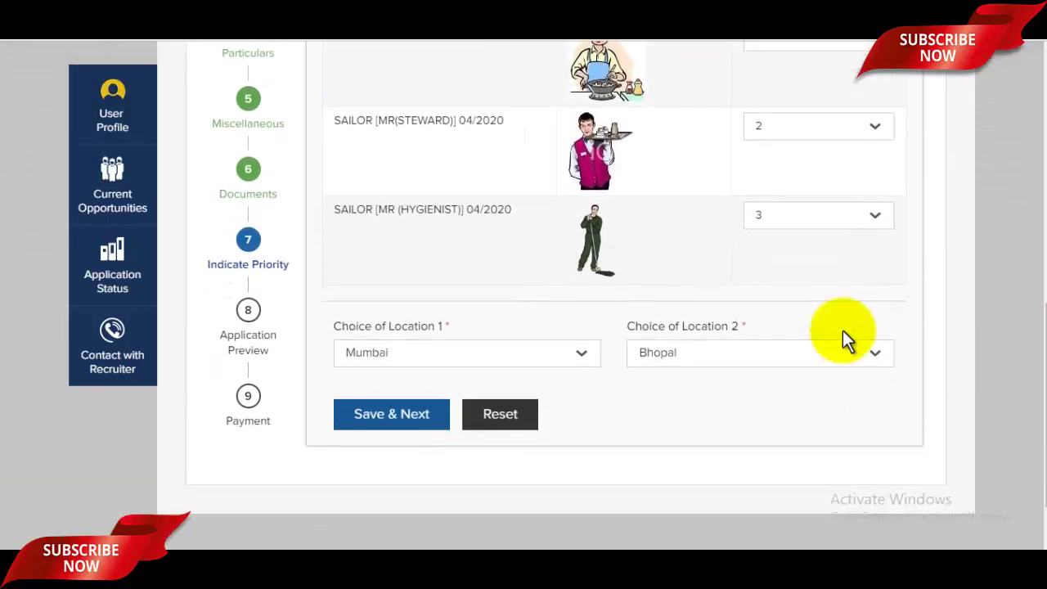
pyautogui.click(416, 420)
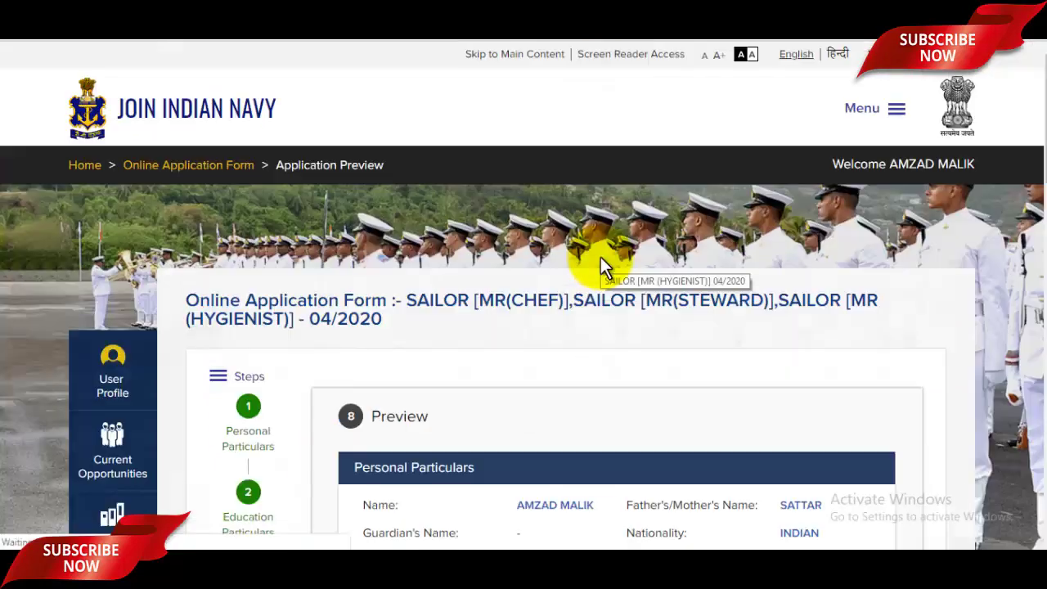
# - Review the personal, education, military record, miscellaneous and documents sections in the application preview
pyautogui.scroll(-4, 775, 367)
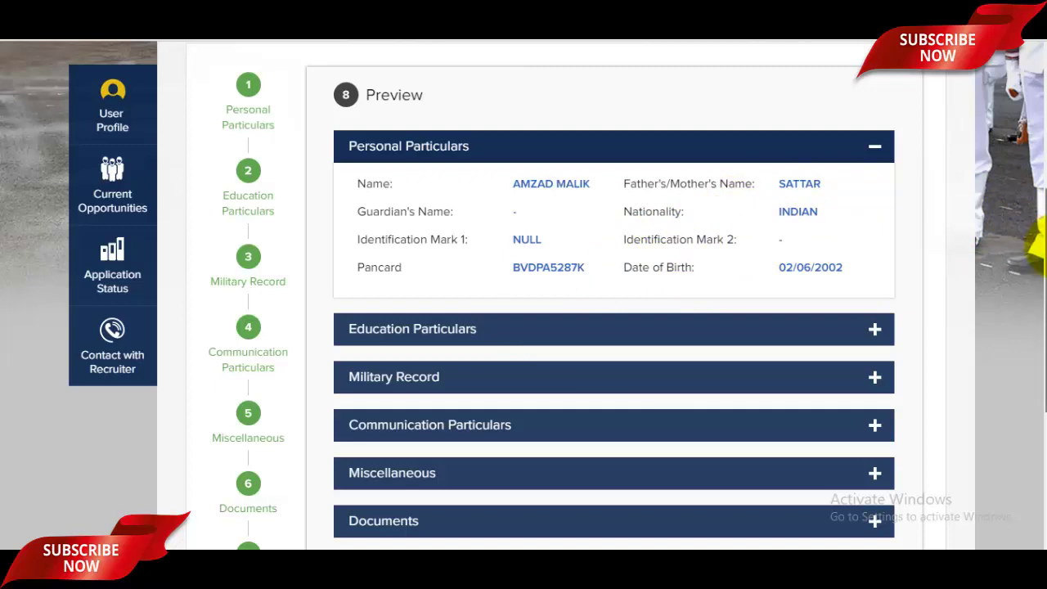
pyautogui.scroll(-1, 455, 145)
pyautogui.scroll(-1, 1038, 291)
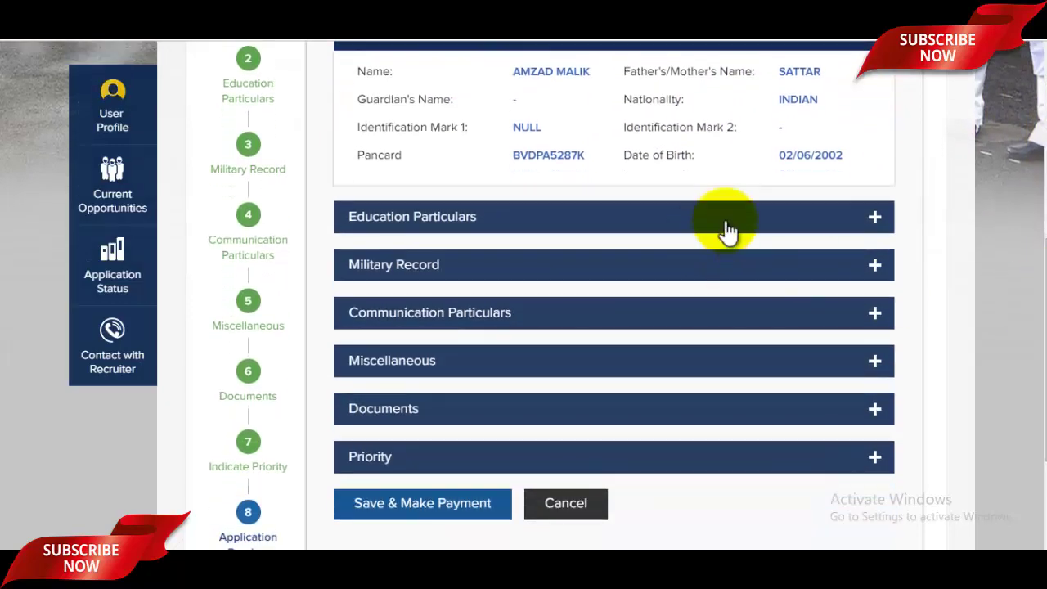
pyautogui.click(722, 223)
pyautogui.scroll(-2, 677, 299)
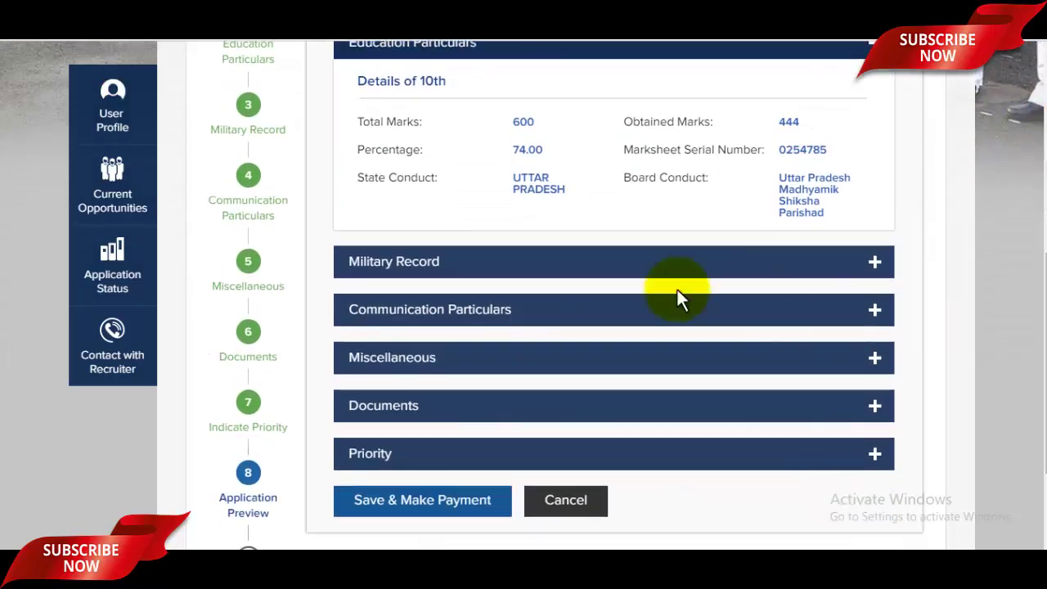
pyautogui.click(596, 270)
pyautogui.scroll(-1, 1031, 294)
pyautogui.click(687, 331)
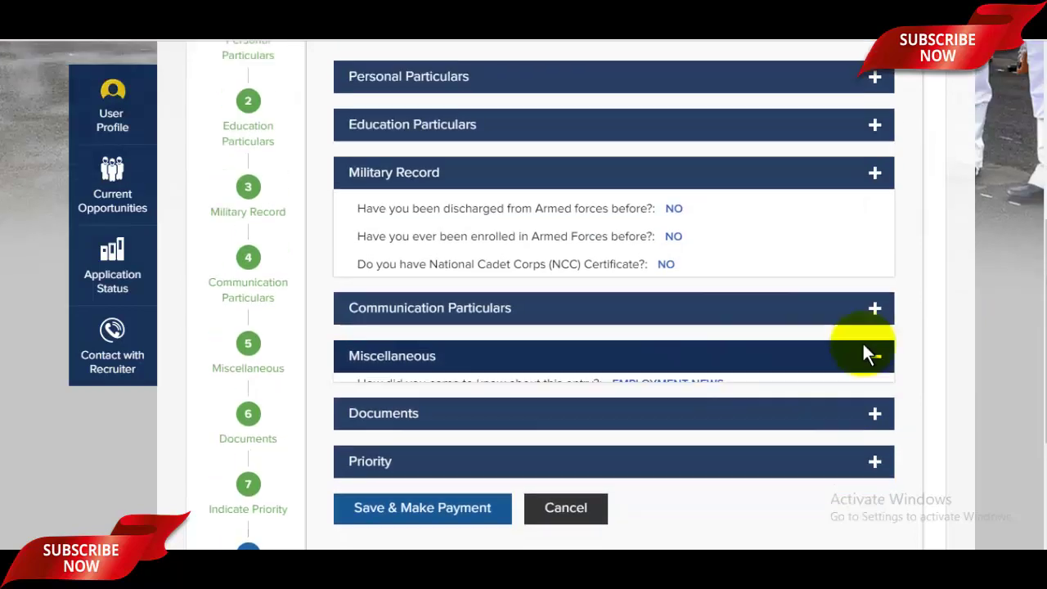
pyautogui.scroll(-2, 685, 327)
pyautogui.click(731, 323)
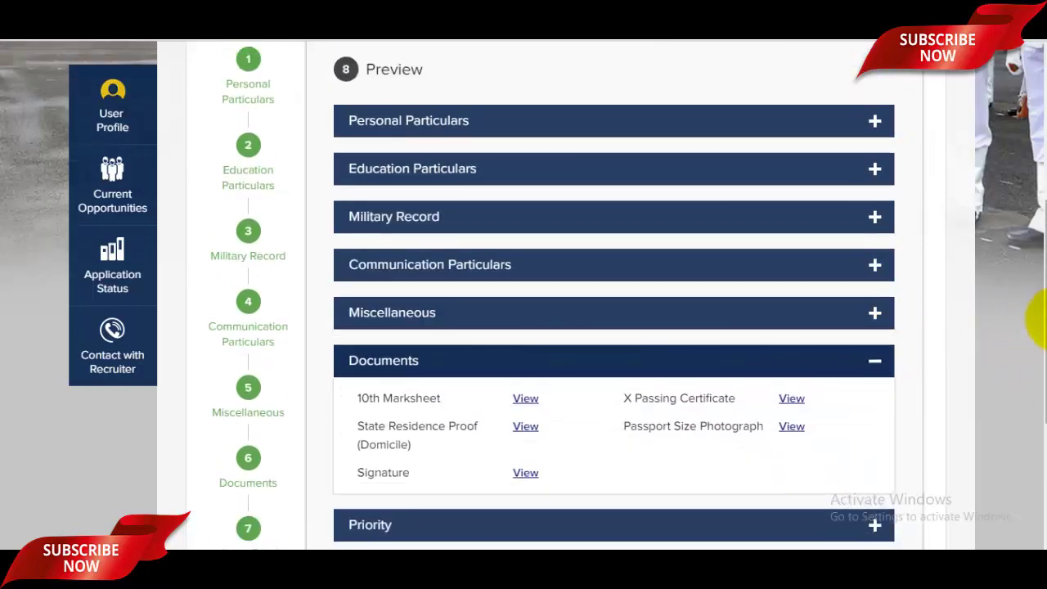
pyautogui.scroll(-2, 829, 392)
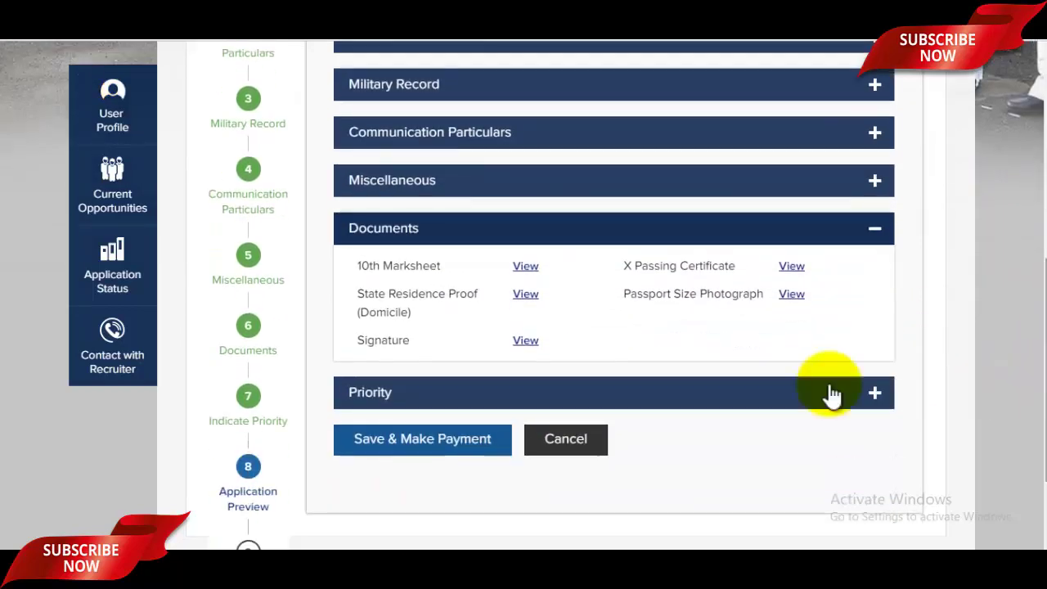
# - Check the entry priorities in the preview, and submit the application to proceed to payment
pyautogui.click(619, 400)
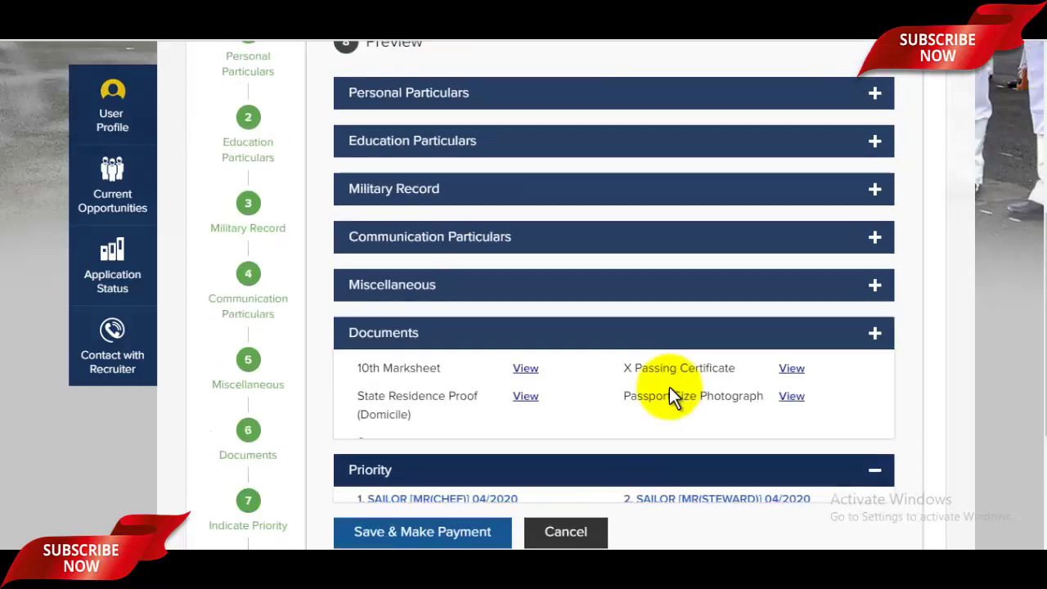
pyautogui.scroll(-2, 1033, 360)
pyautogui.scroll(-1, 1032, 364)
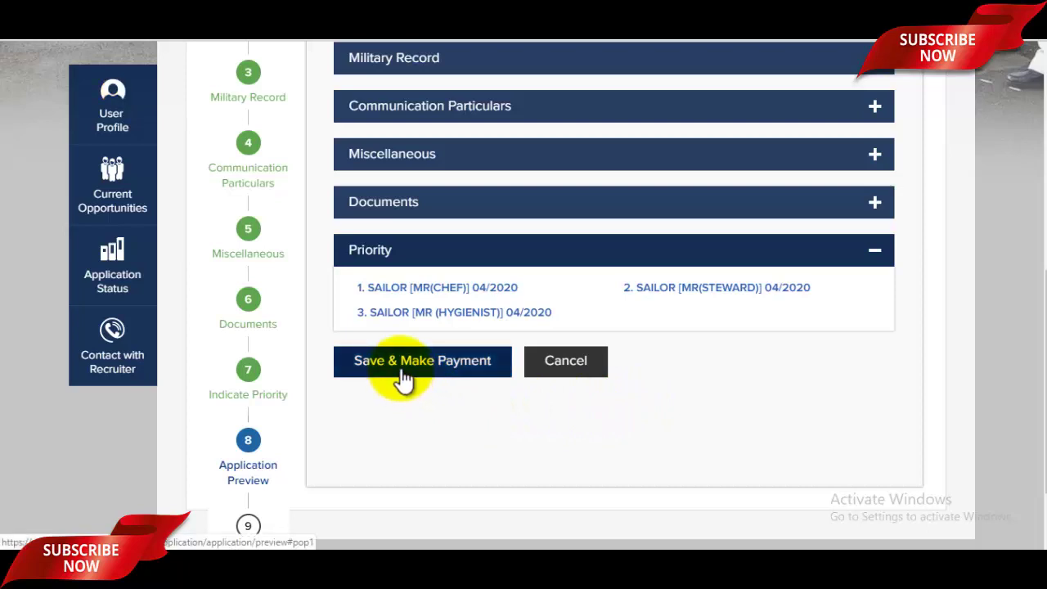
pyautogui.click(401, 368)
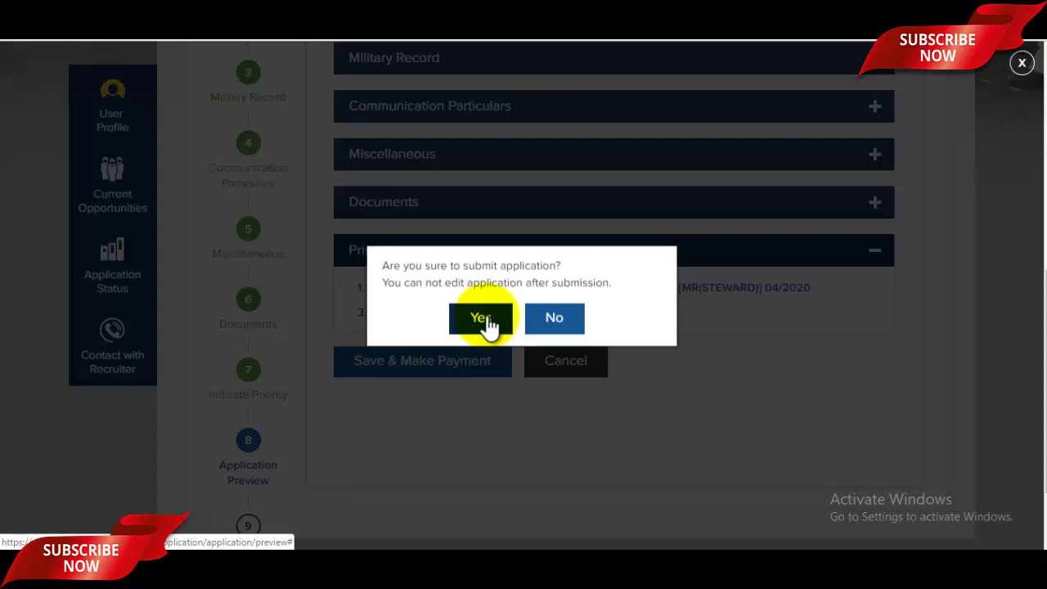
pyautogui.click(488, 324)
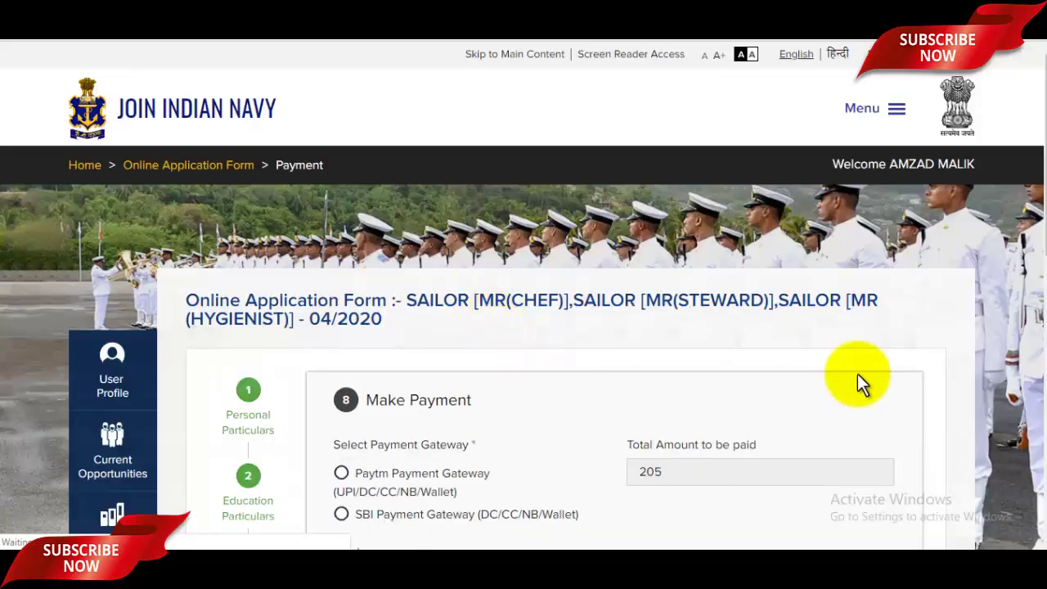
# - Select the SBI Payment Gateway (DC/CC/NB/Wallet) and agree to the refund policy's terms and conditions
pyautogui.scroll(-3, 846, 344)
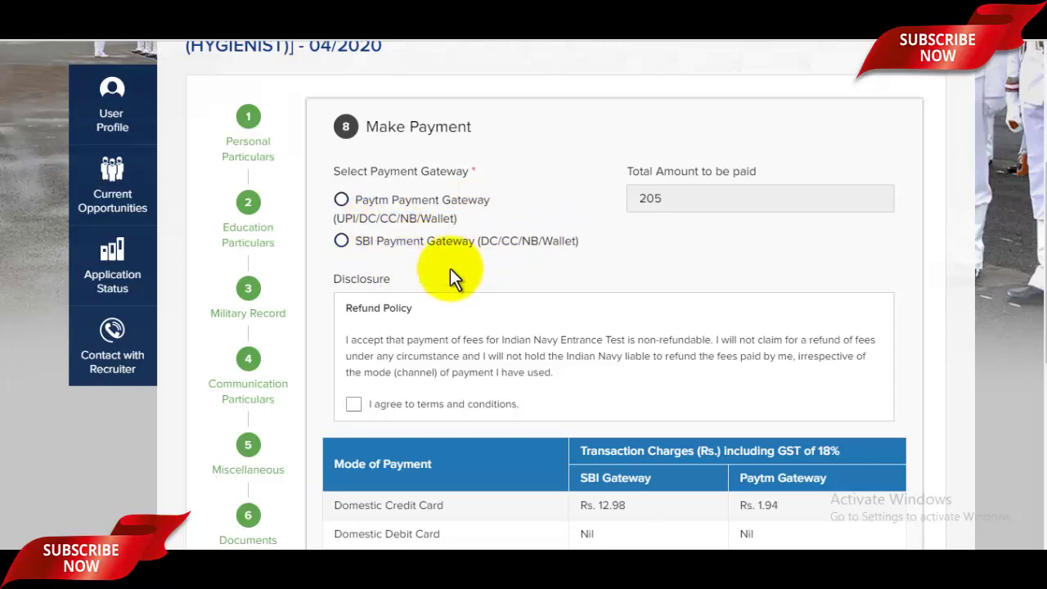
pyautogui.scroll(-1, 932, 297)
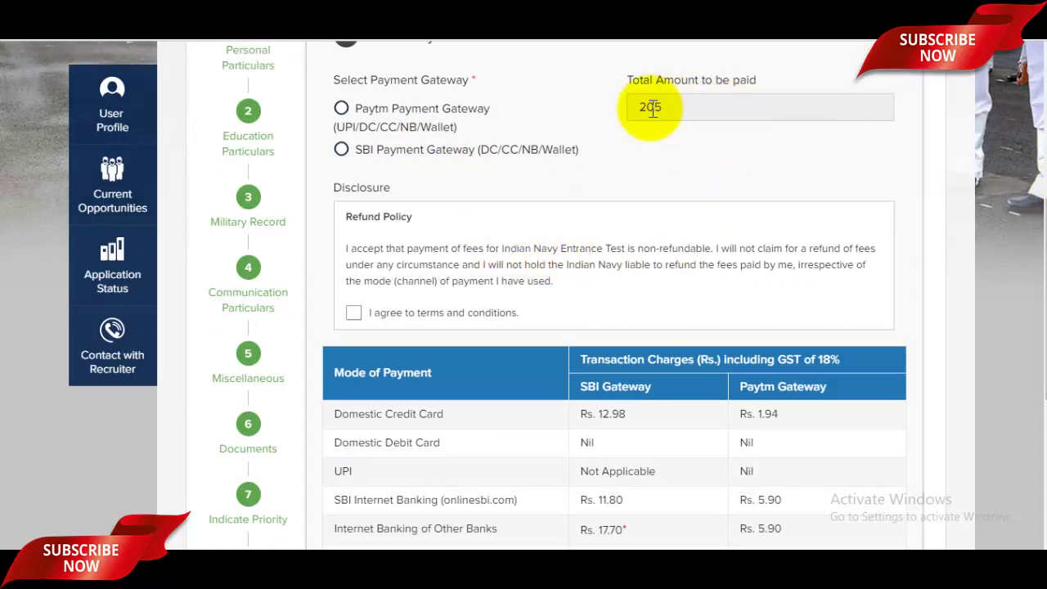
pyautogui.click(341, 151)
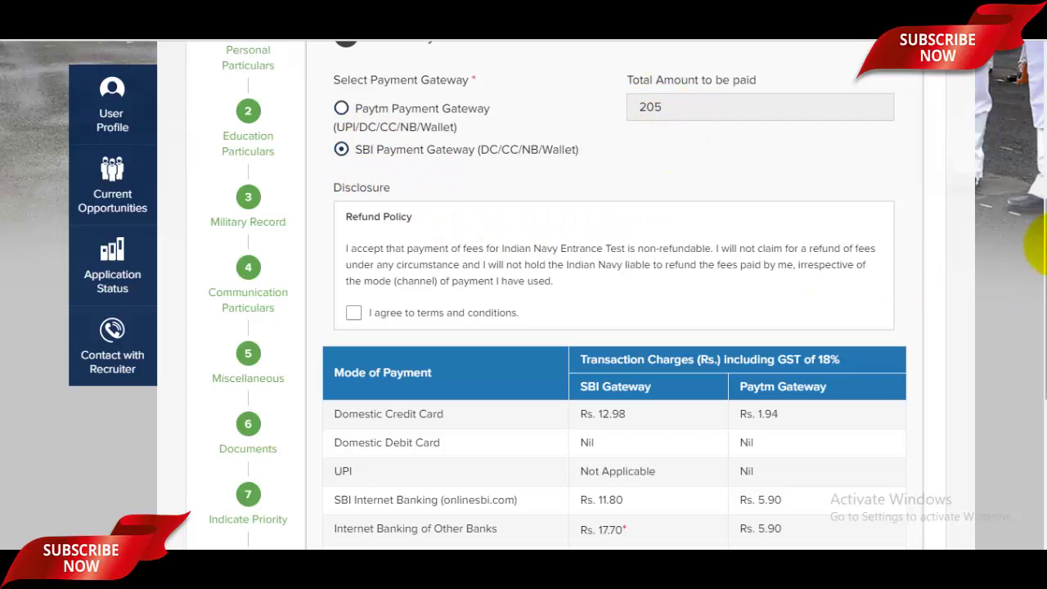
pyautogui.scroll(-1, 1037, 278)
pyautogui.click(353, 229)
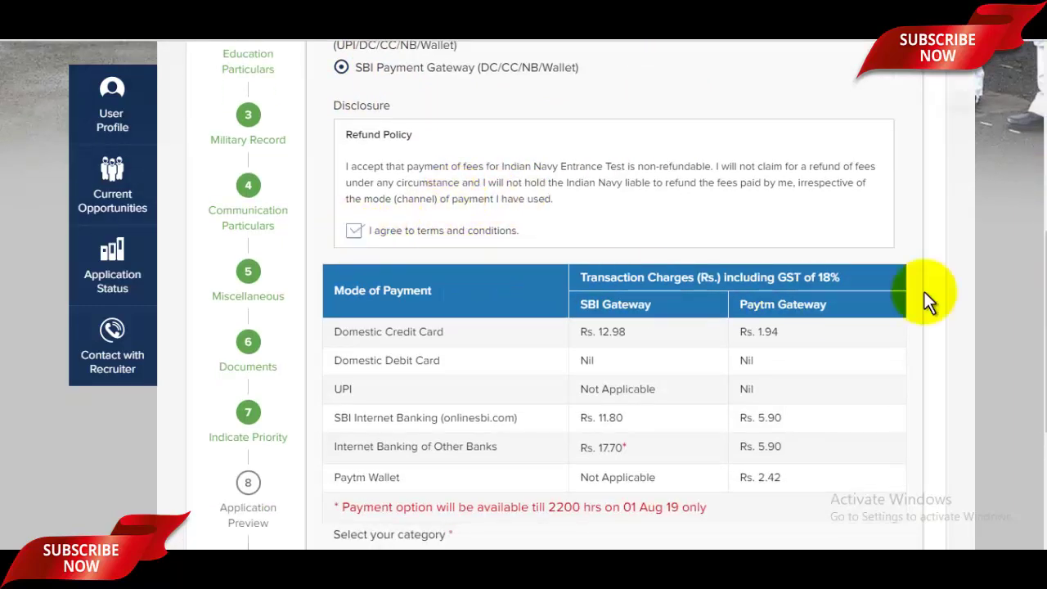